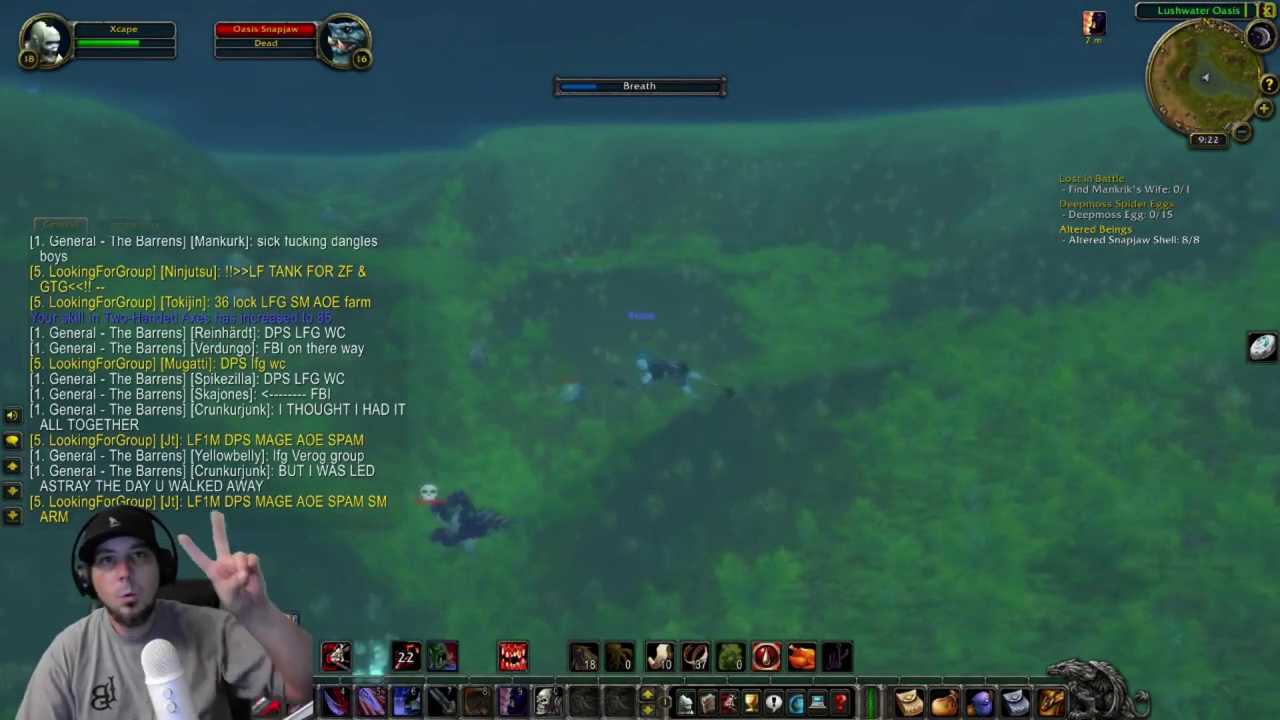
key(w)
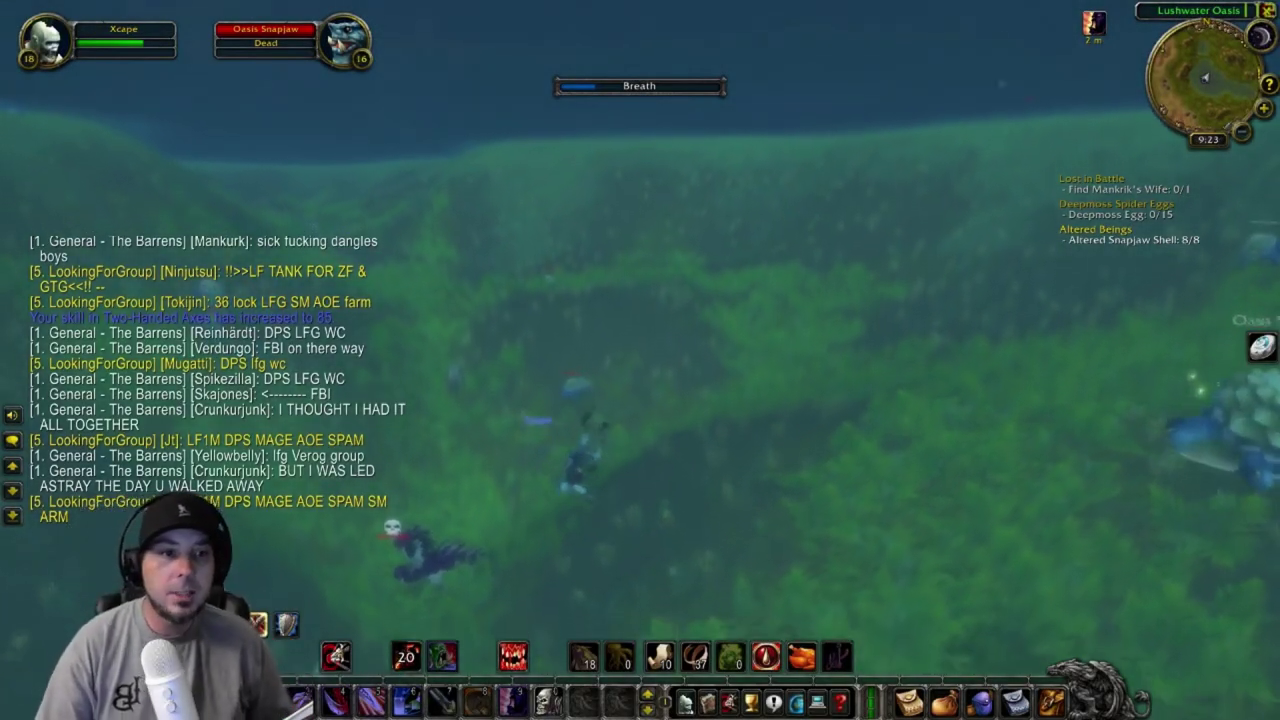
key(w)
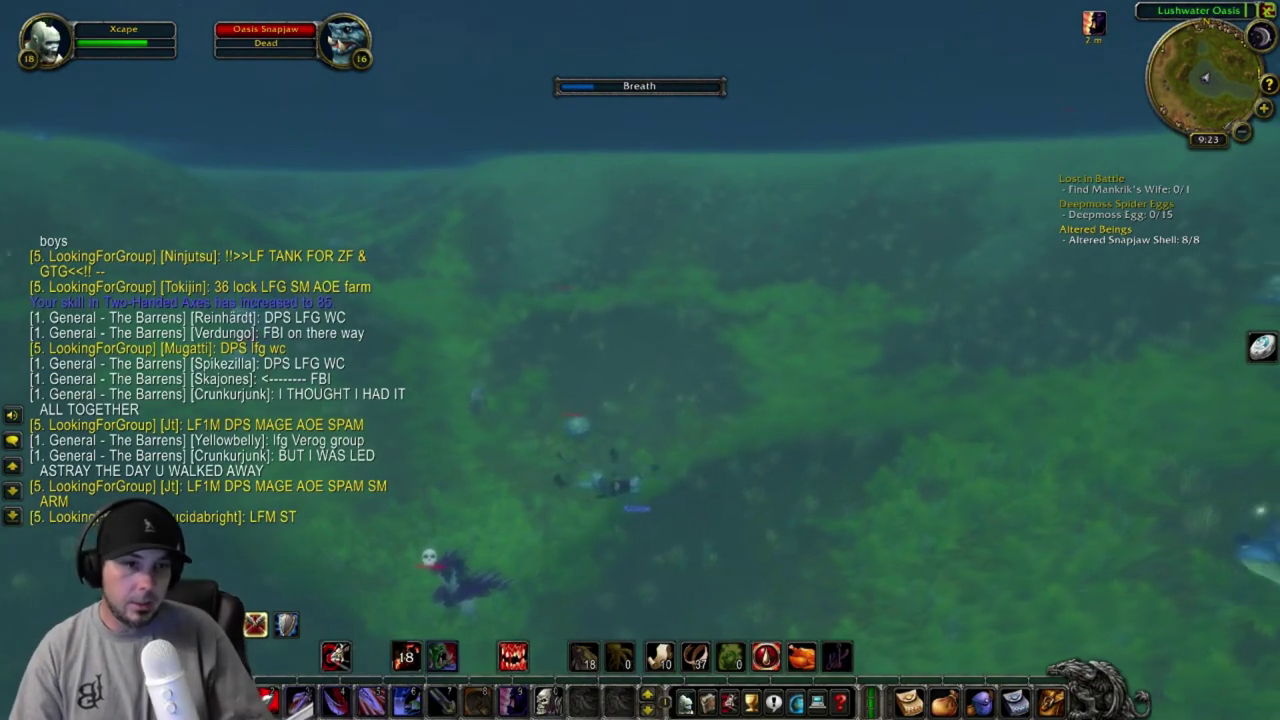
key(space)
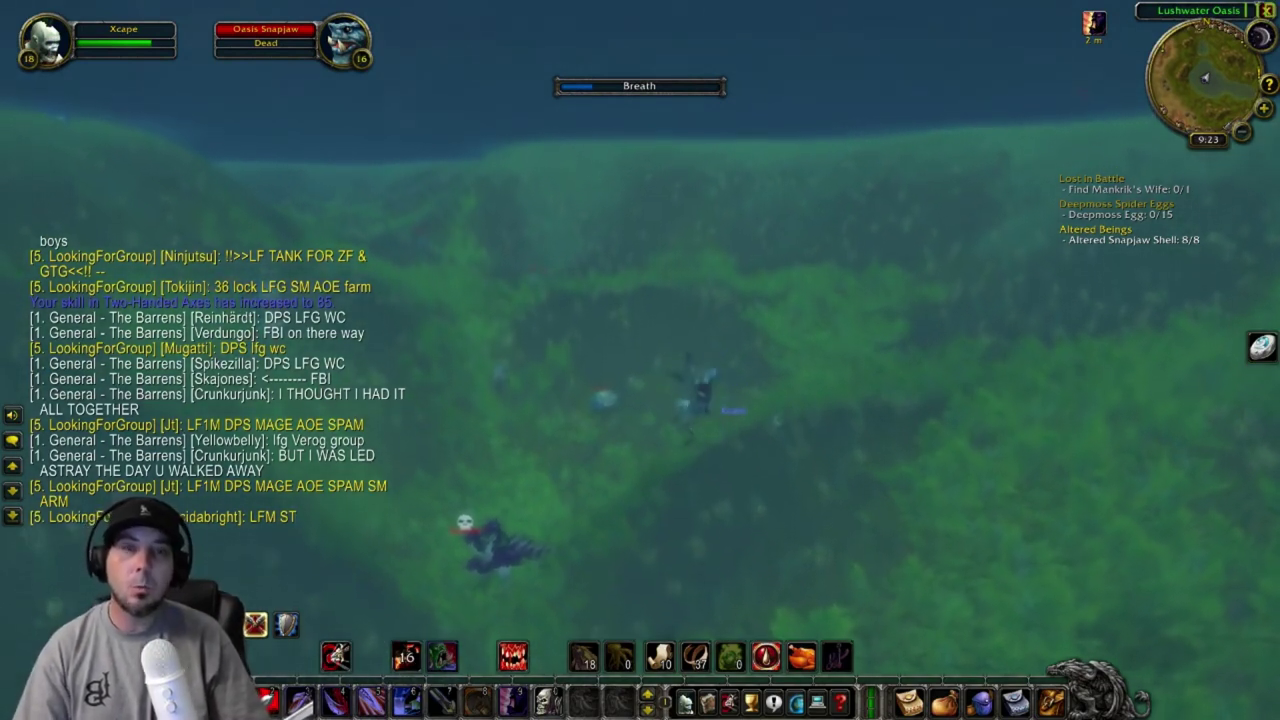
key(w)
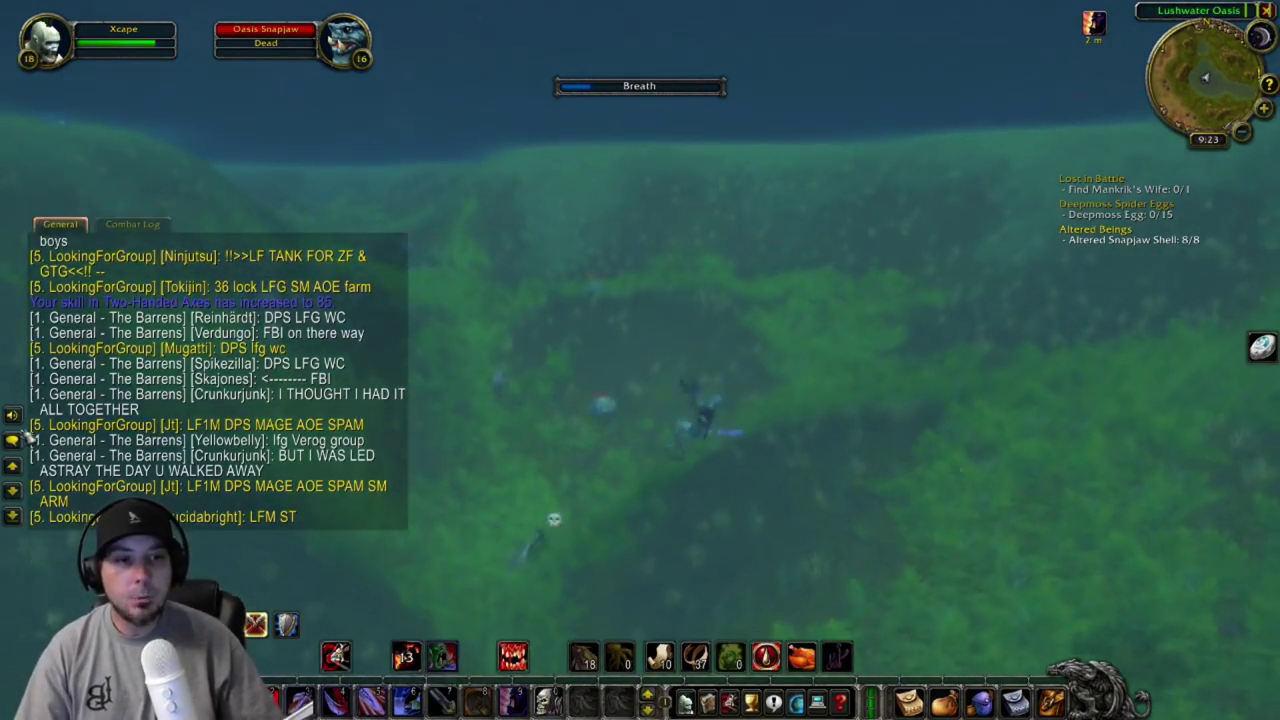
key(w)
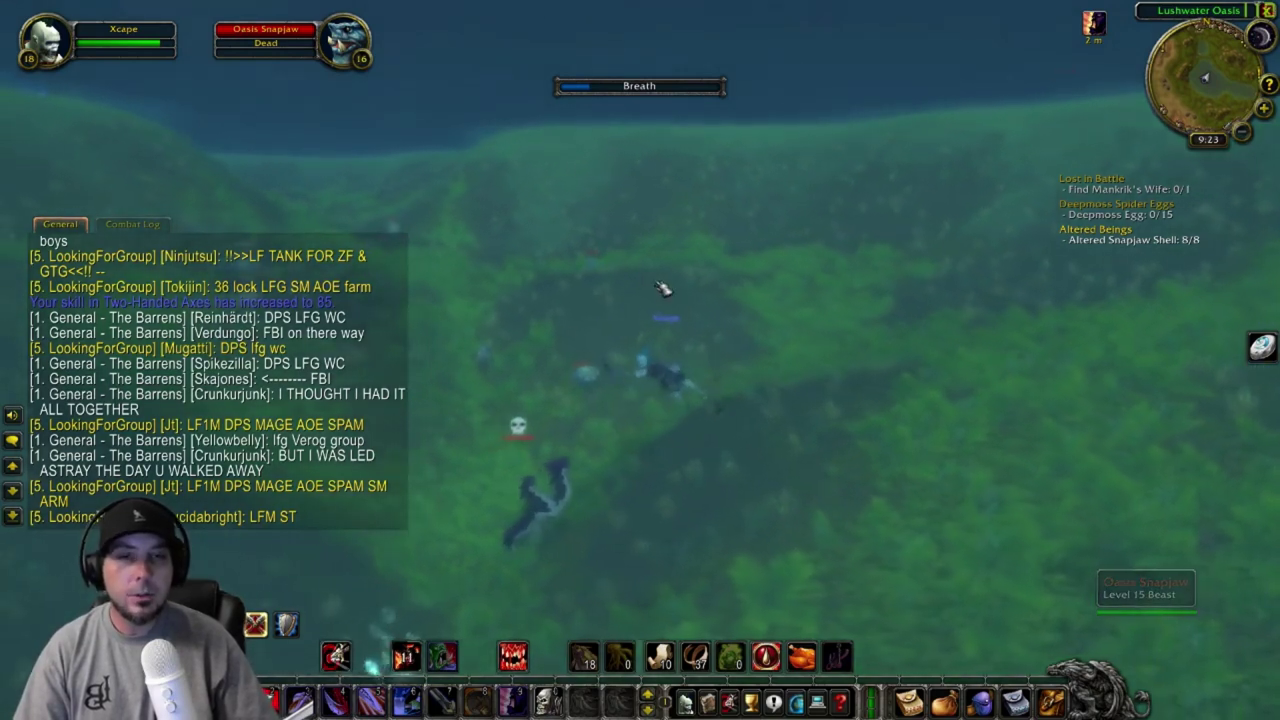
key(space)
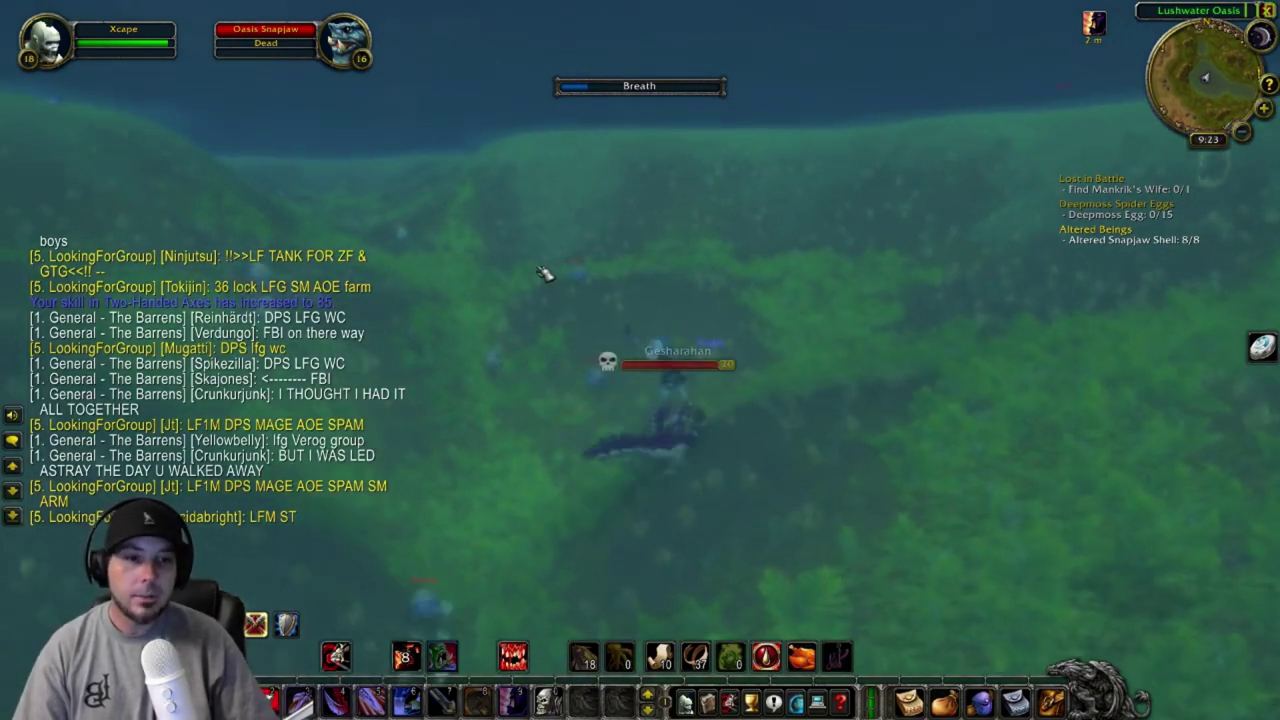
- Bring up the map of The Barrens and examine the quest markers around The Crossroads, Ratchet and Lushwater Oasis
key(m)
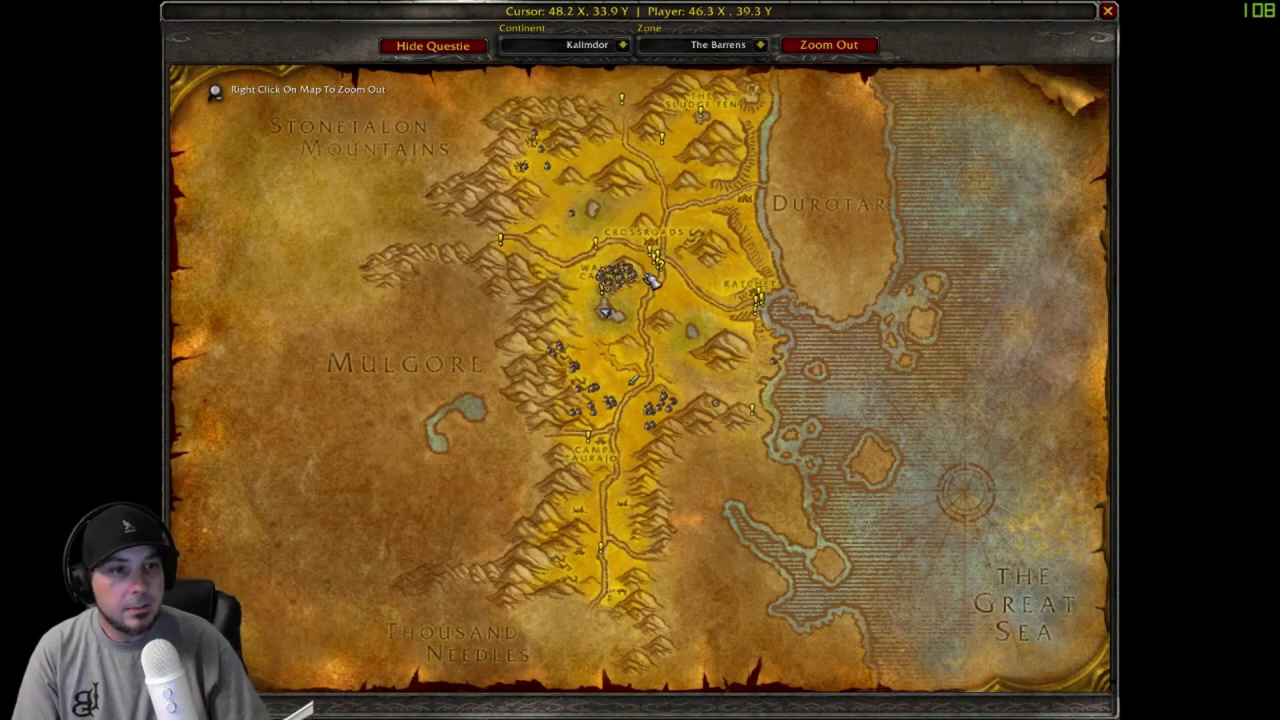
mouse_move(590, 277)
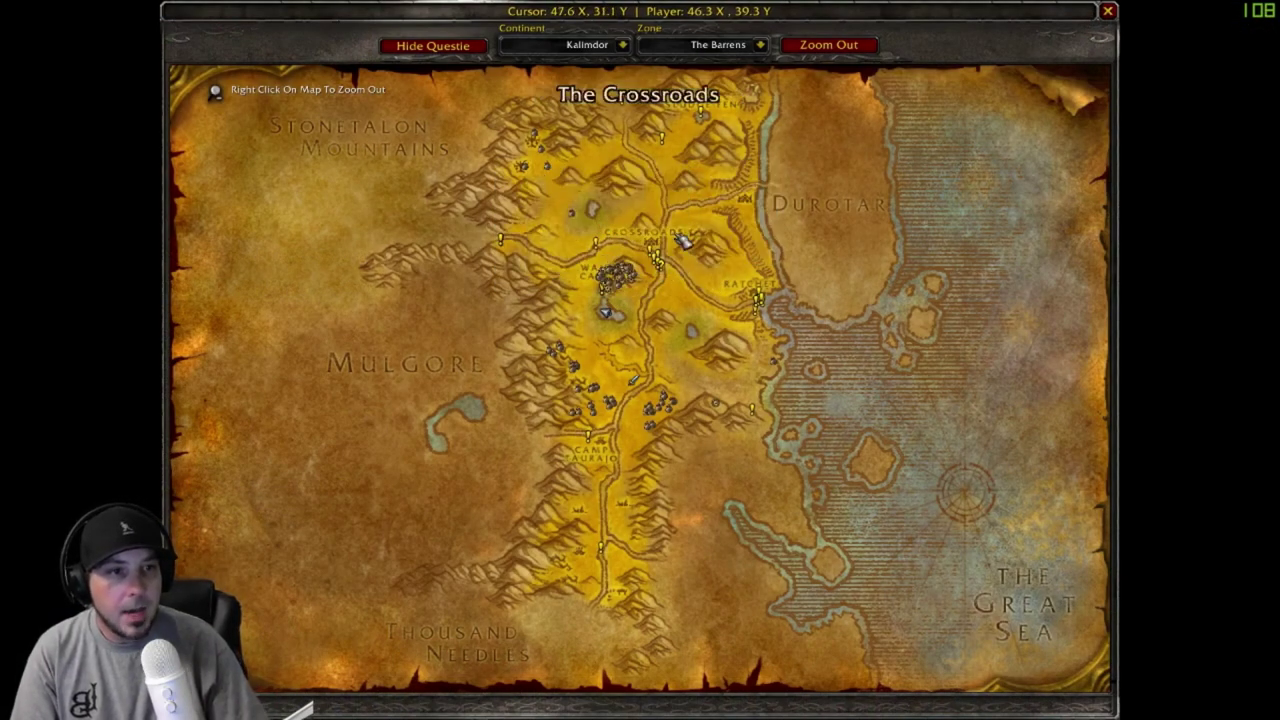
mouse_move(668, 258)
mouse_move(770, 296)
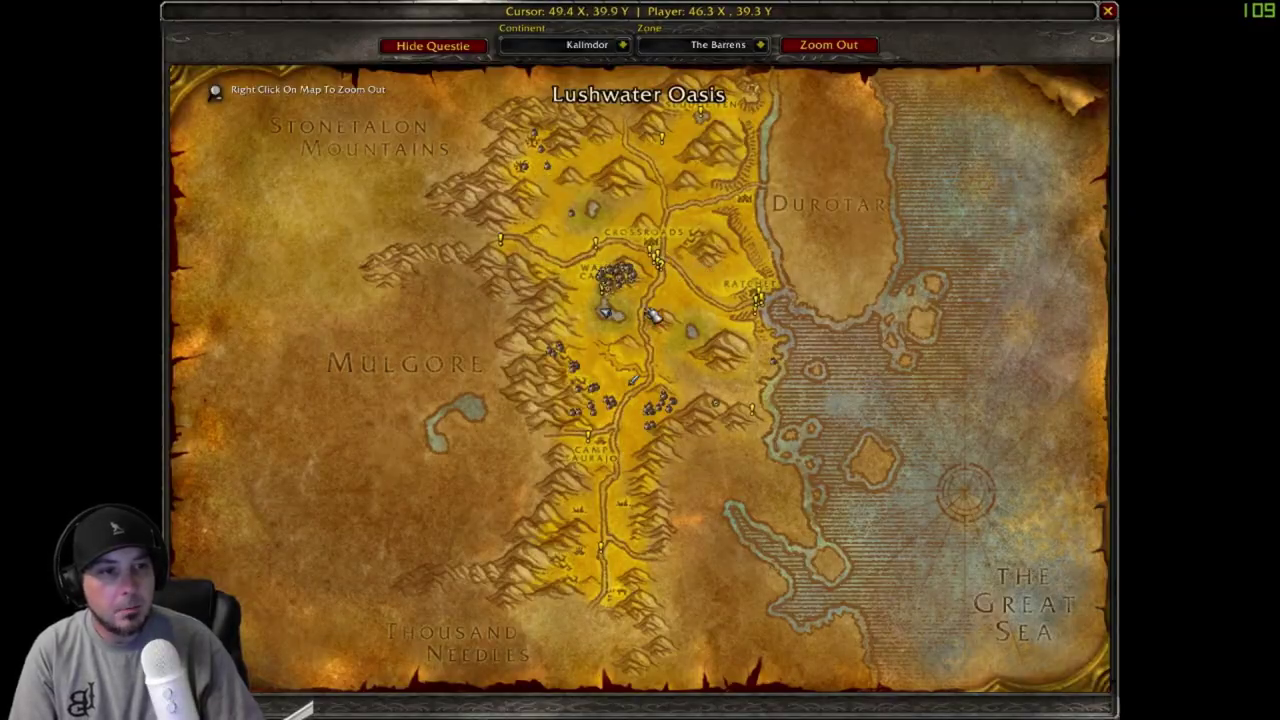
key(m)
key(w)
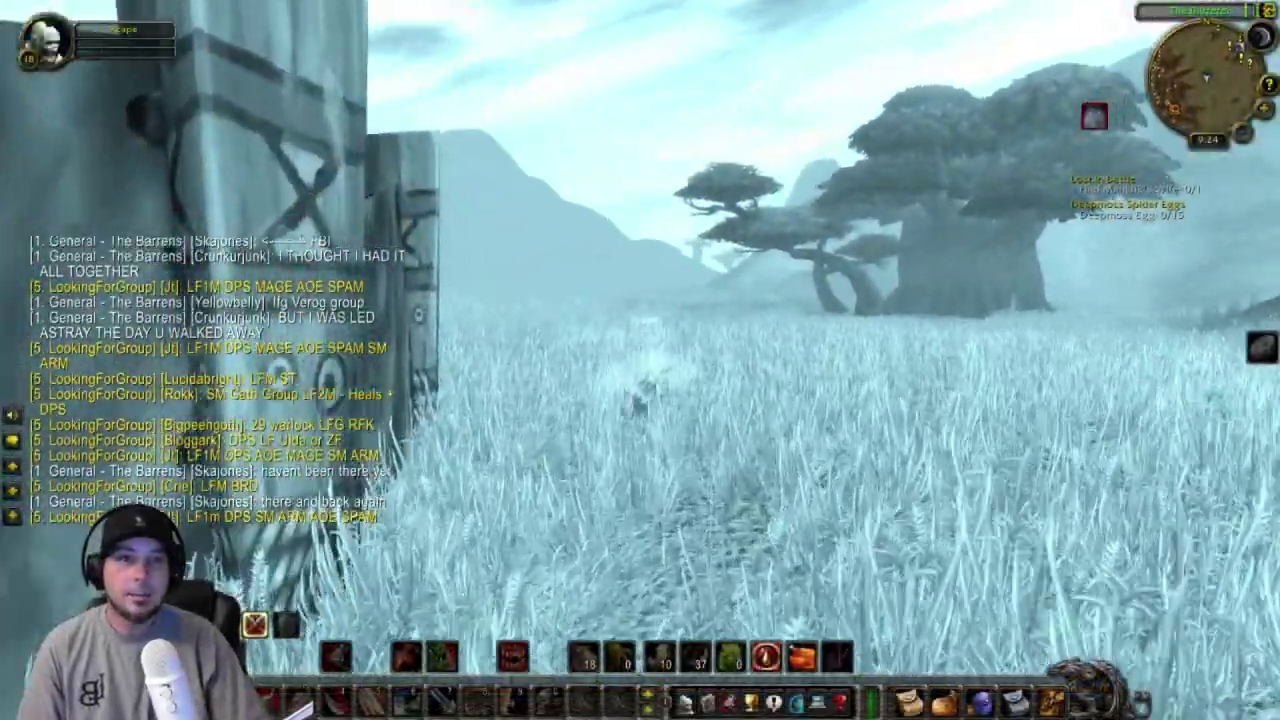
key(w)
key(d)
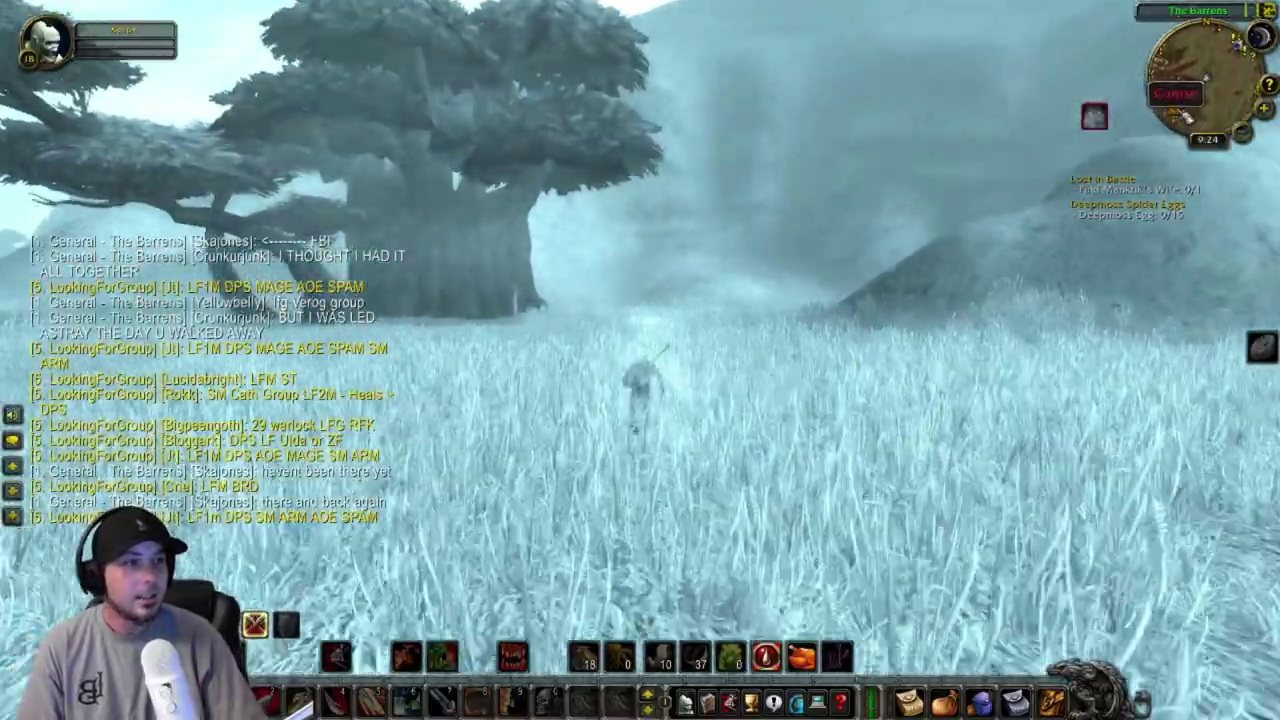
key(m)
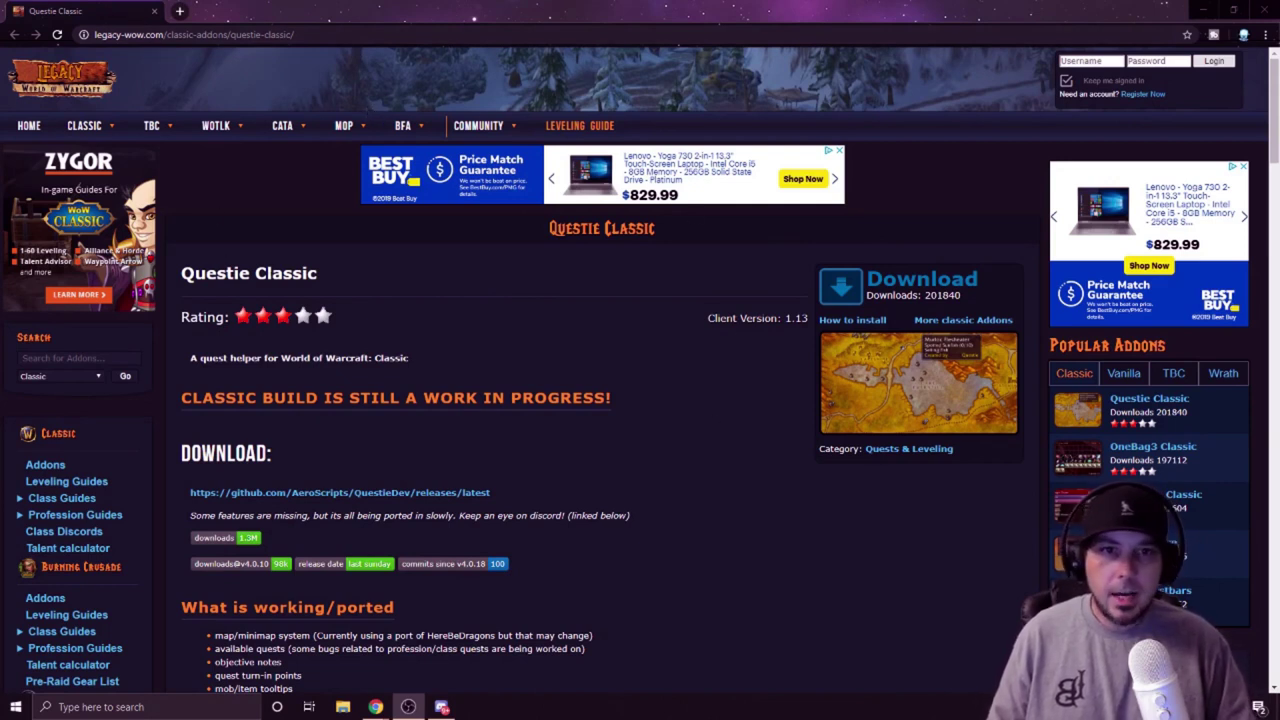
- Download the Questie Classic addon archive from its legacy-wow.com page in Chrome
click(321, 278)
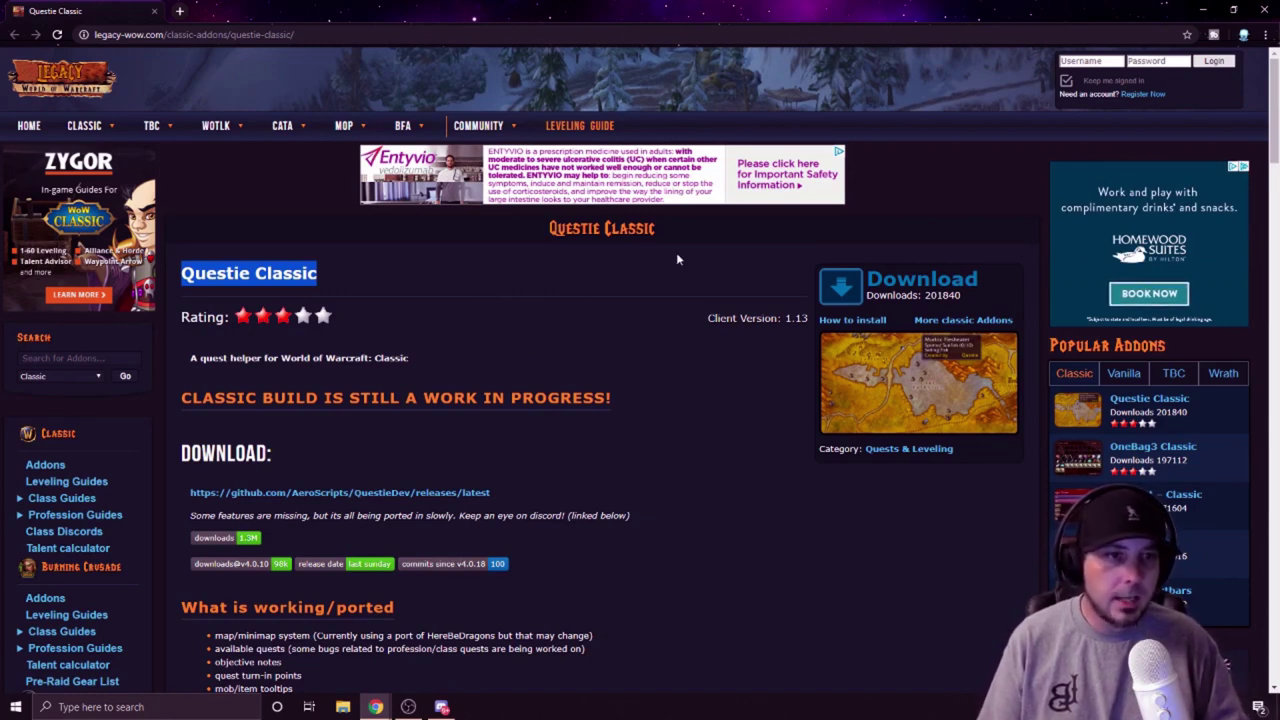
click(748, 400)
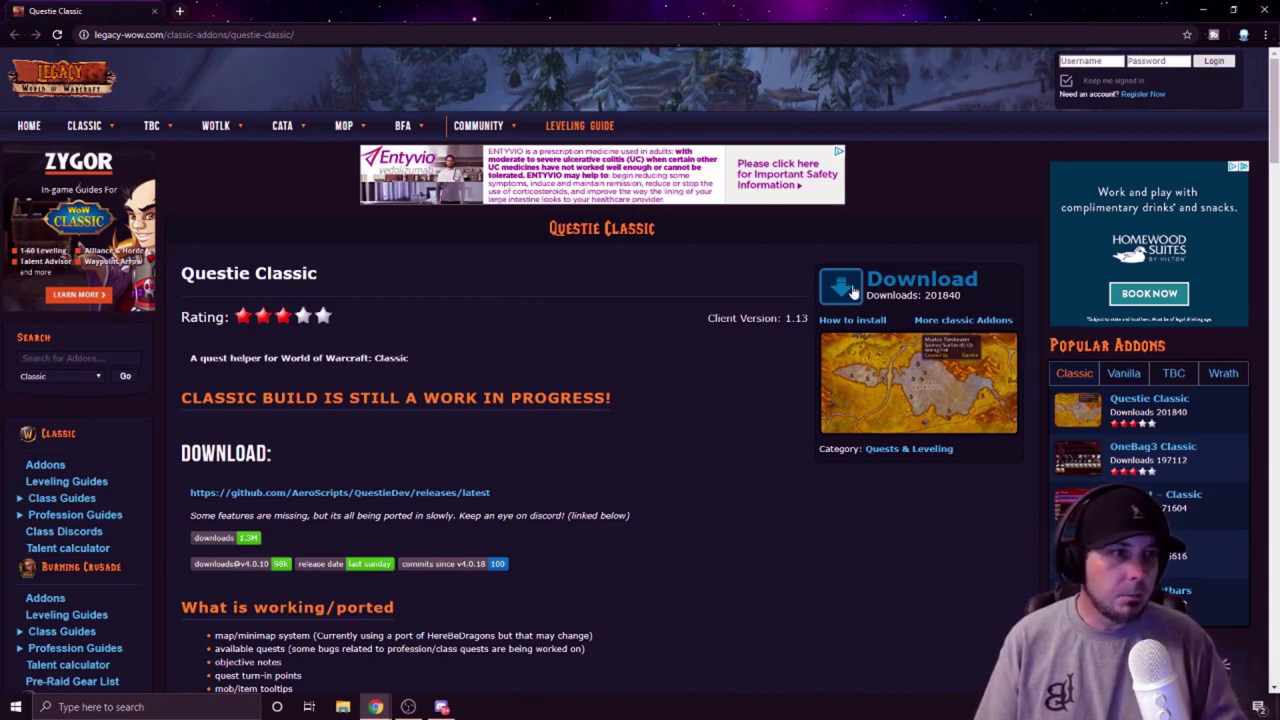
click(933, 288)
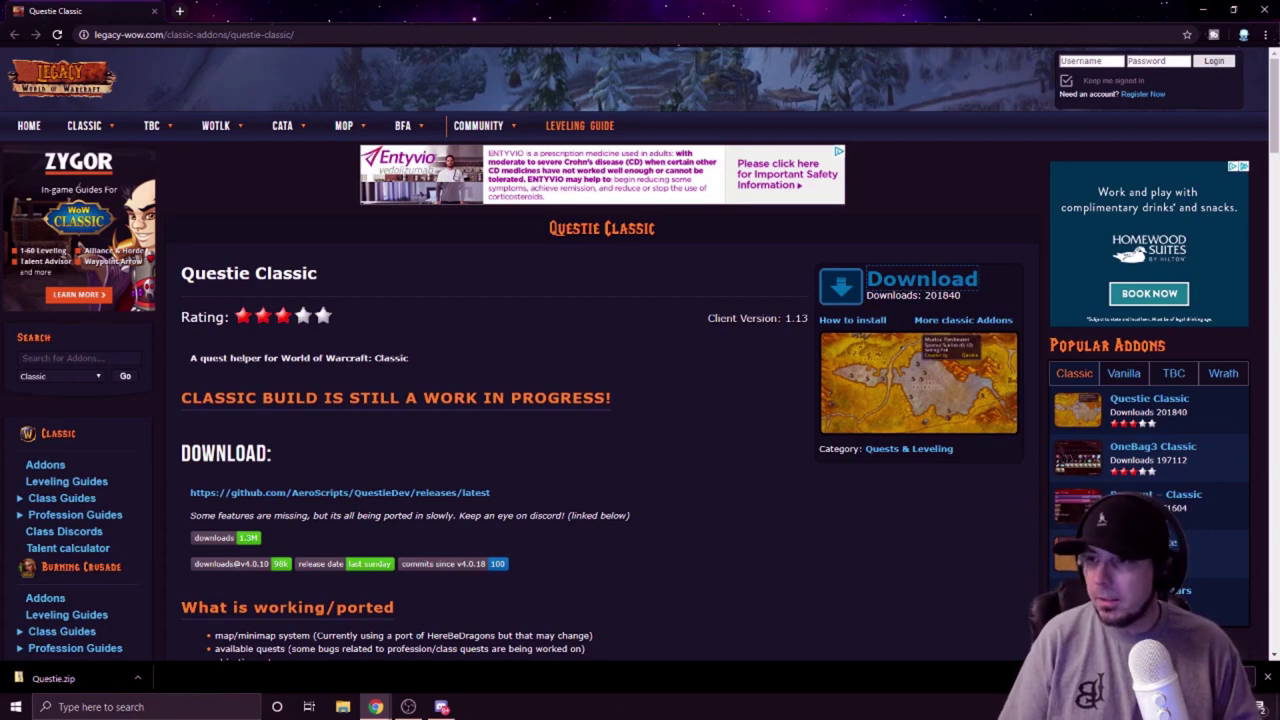
- Locate the downloaded Questie archive in the Downloads folder and move it onto the desktop
key(ctrl+j)
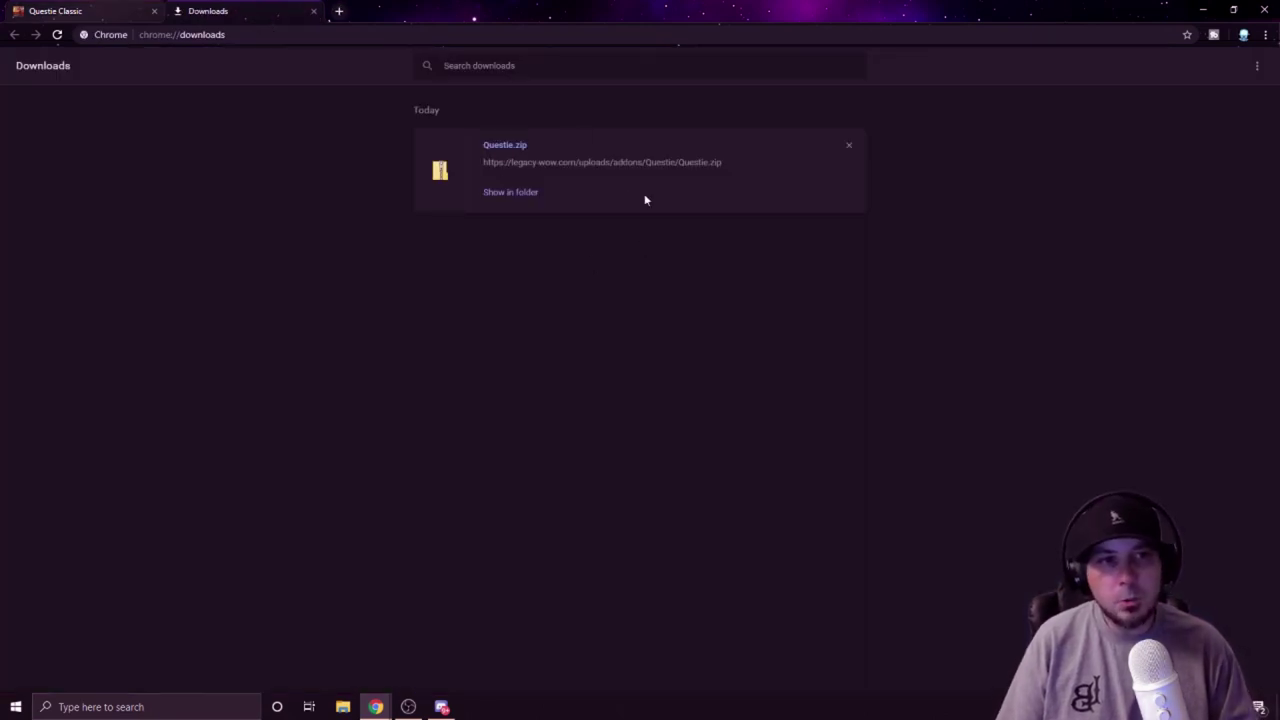
click(517, 193)
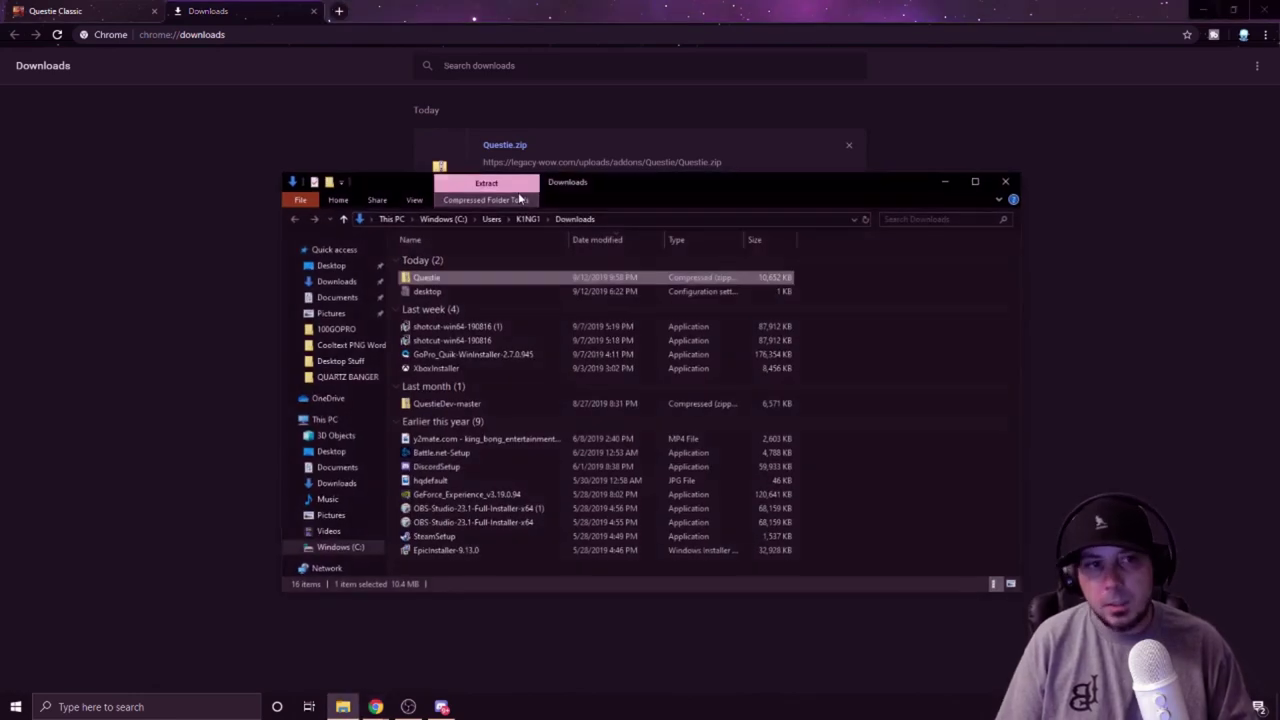
click(1205, 11)
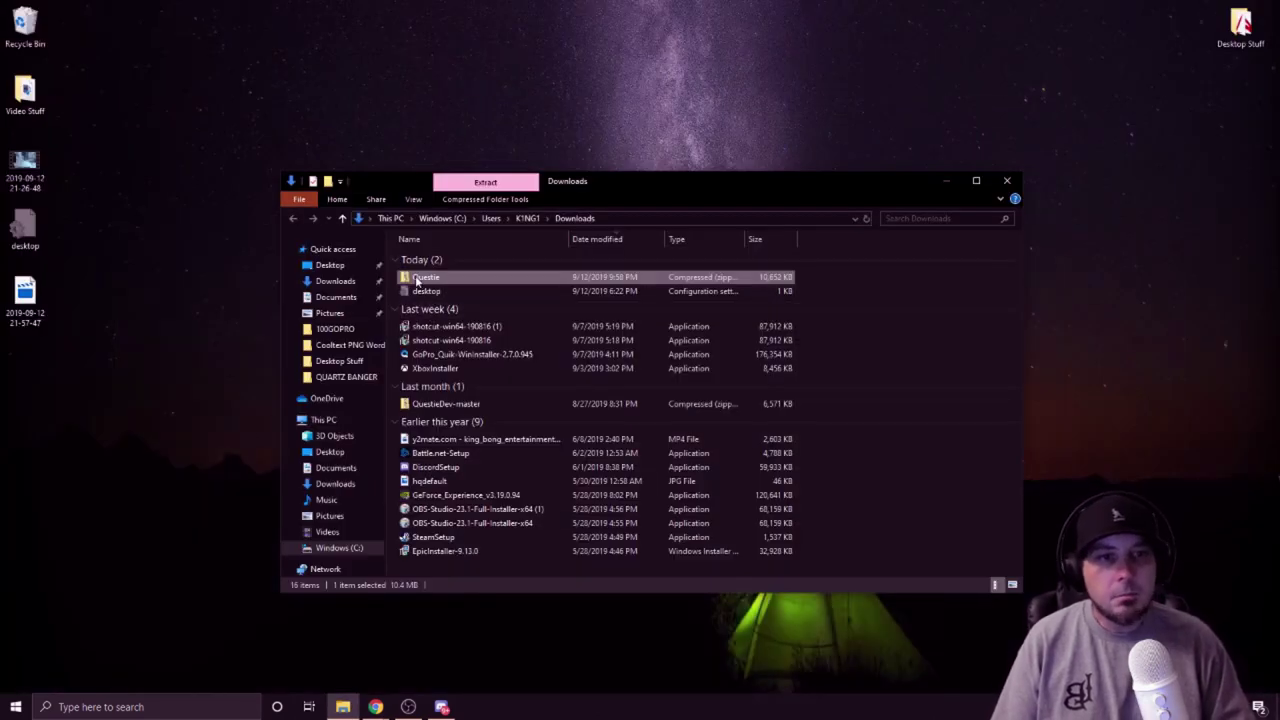
drag(405, 278, 430, 40)
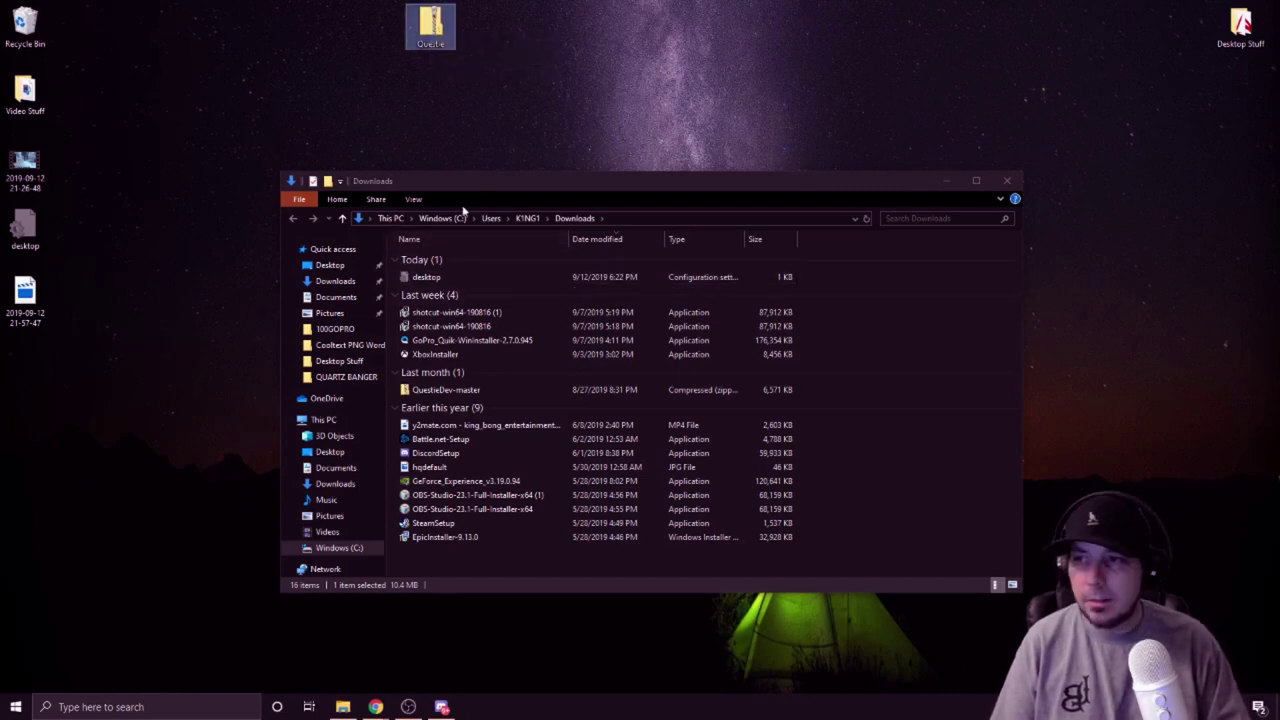
click(1007, 181)
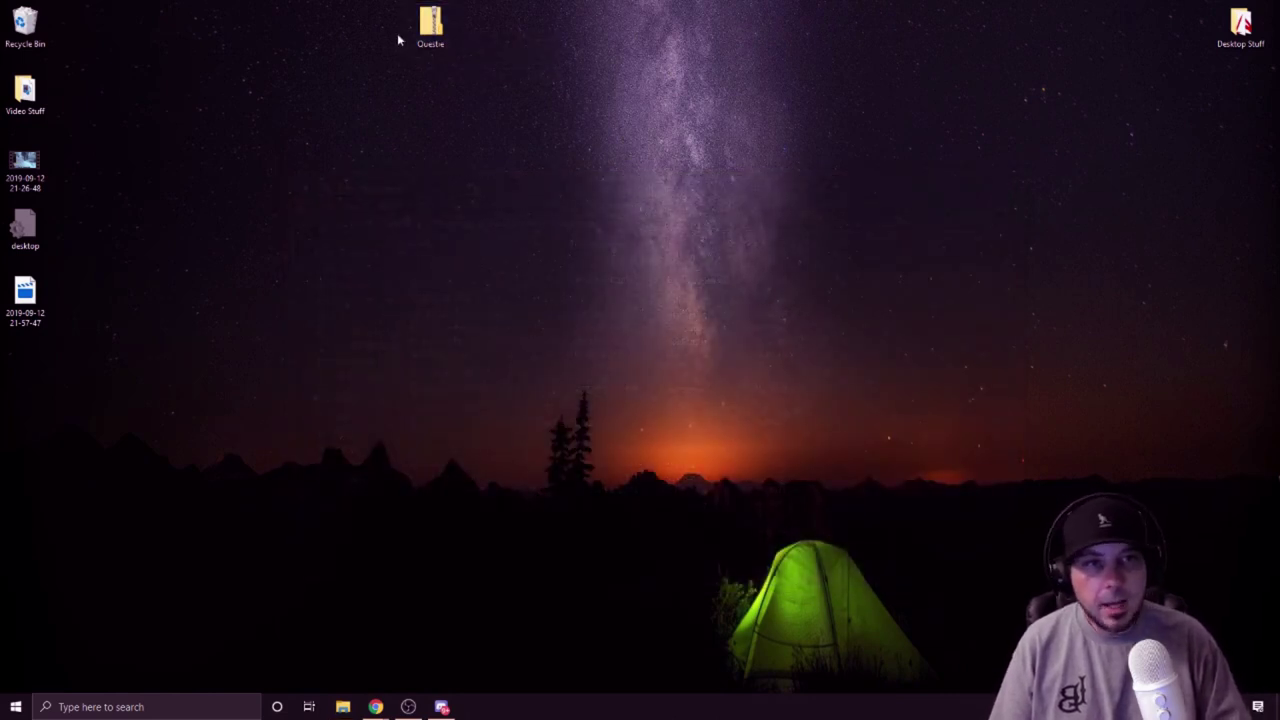
drag(419, 35, 338, 30)
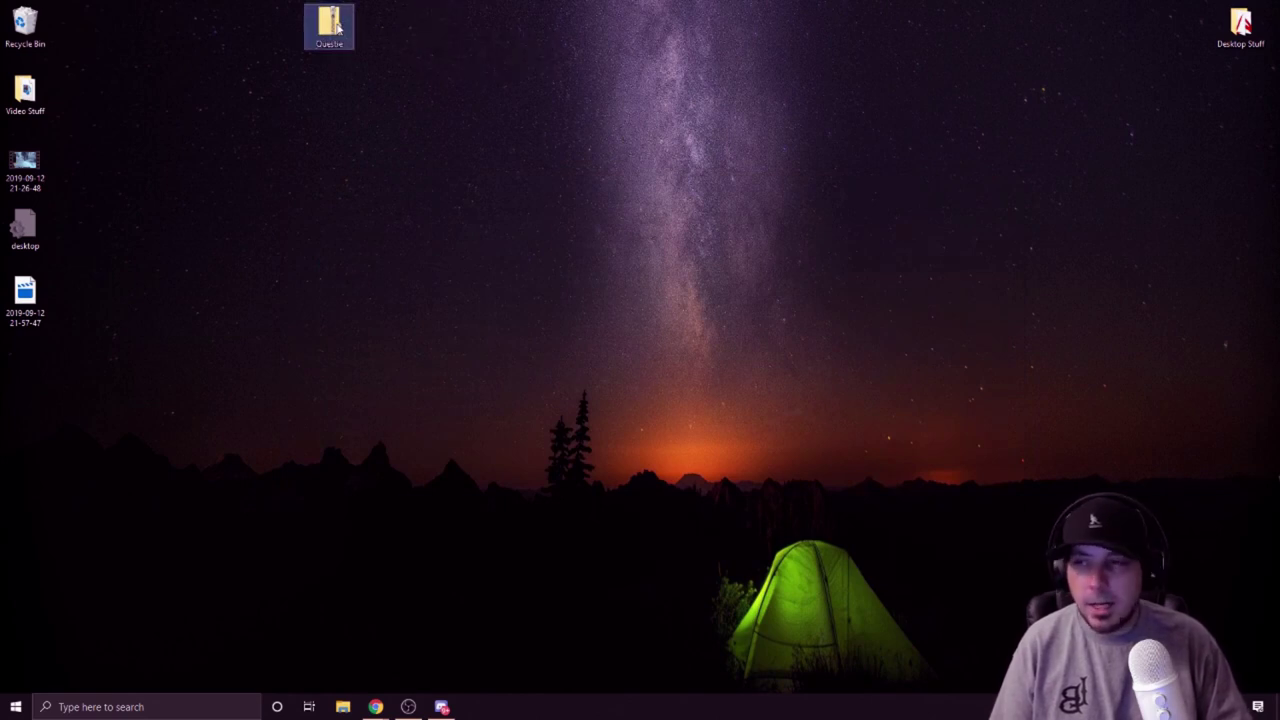
right_click(338, 27)
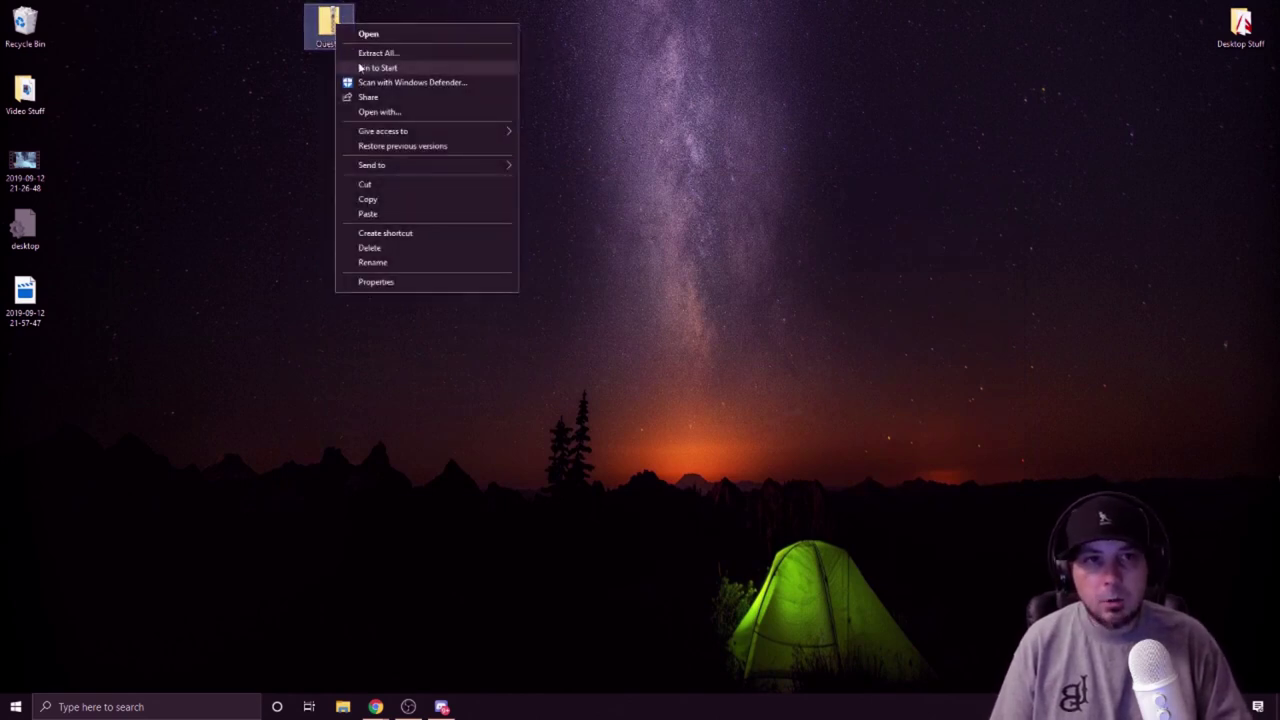
click(370, 54)
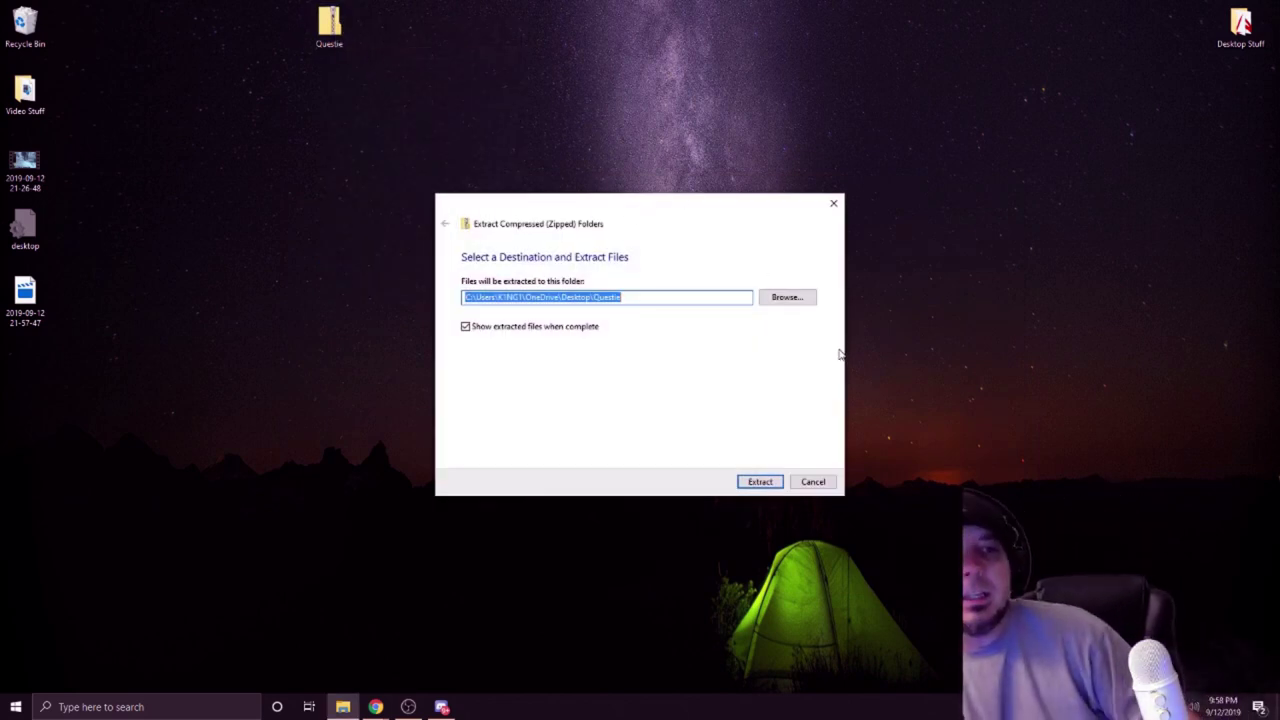
click(789, 297)
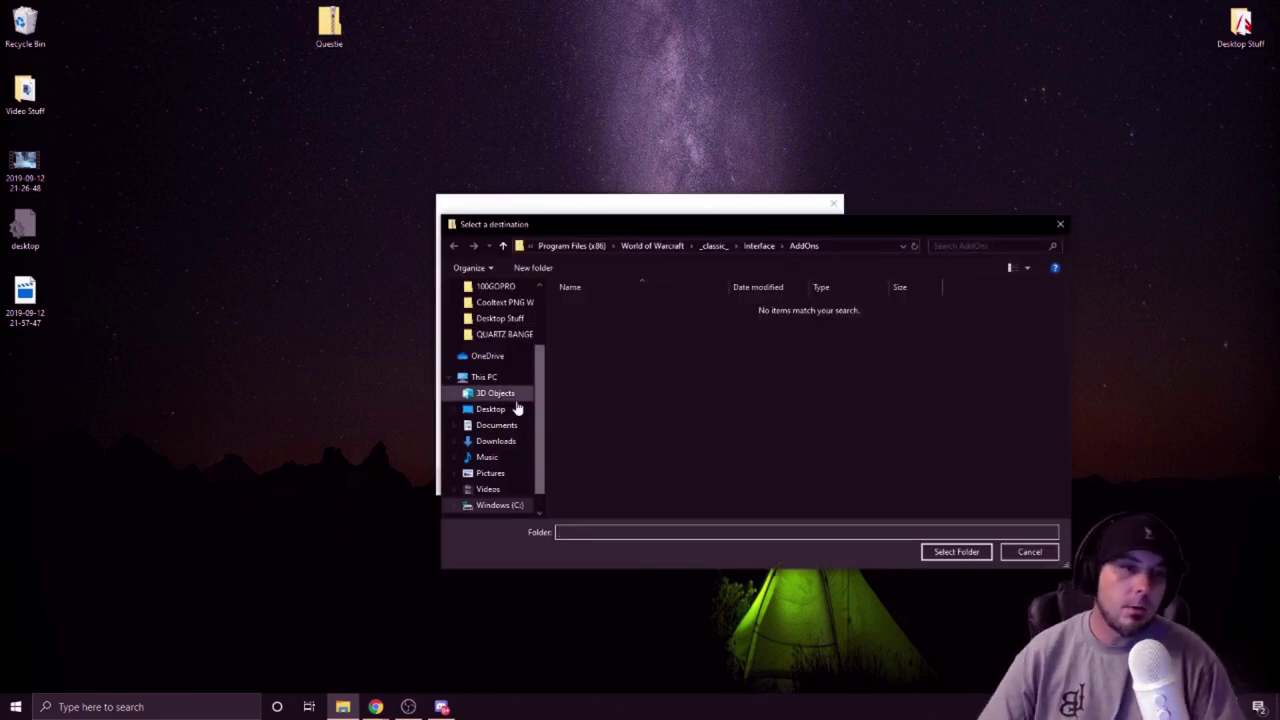
drag(973, 231, 786, 86)
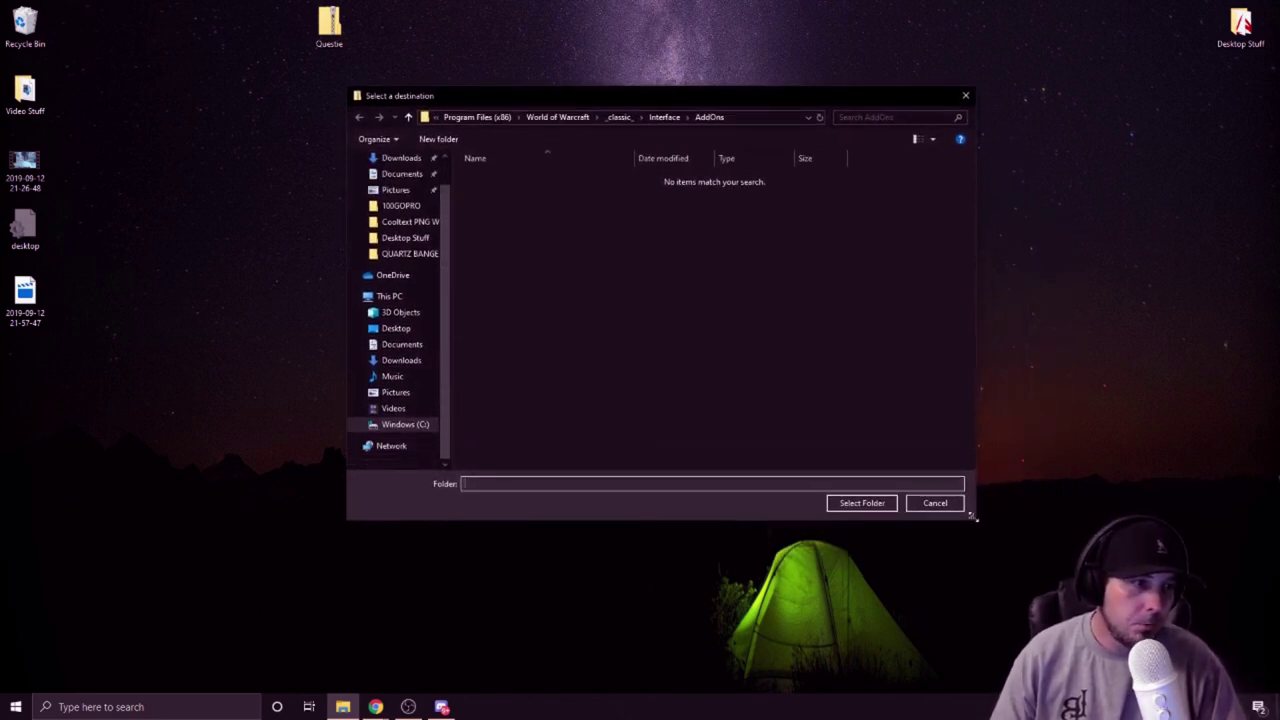
drag(975, 517, 1243, 607)
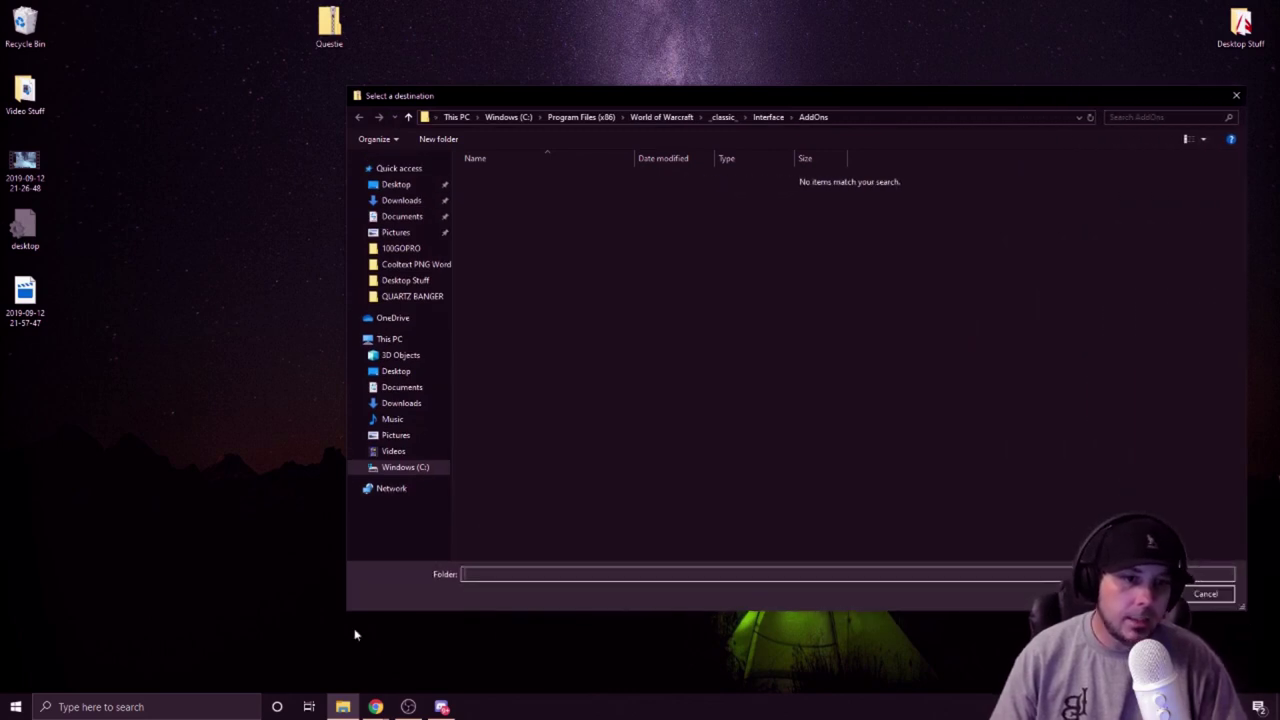
drag(347, 612, 107, 650)
drag(527, 91, 546, 100)
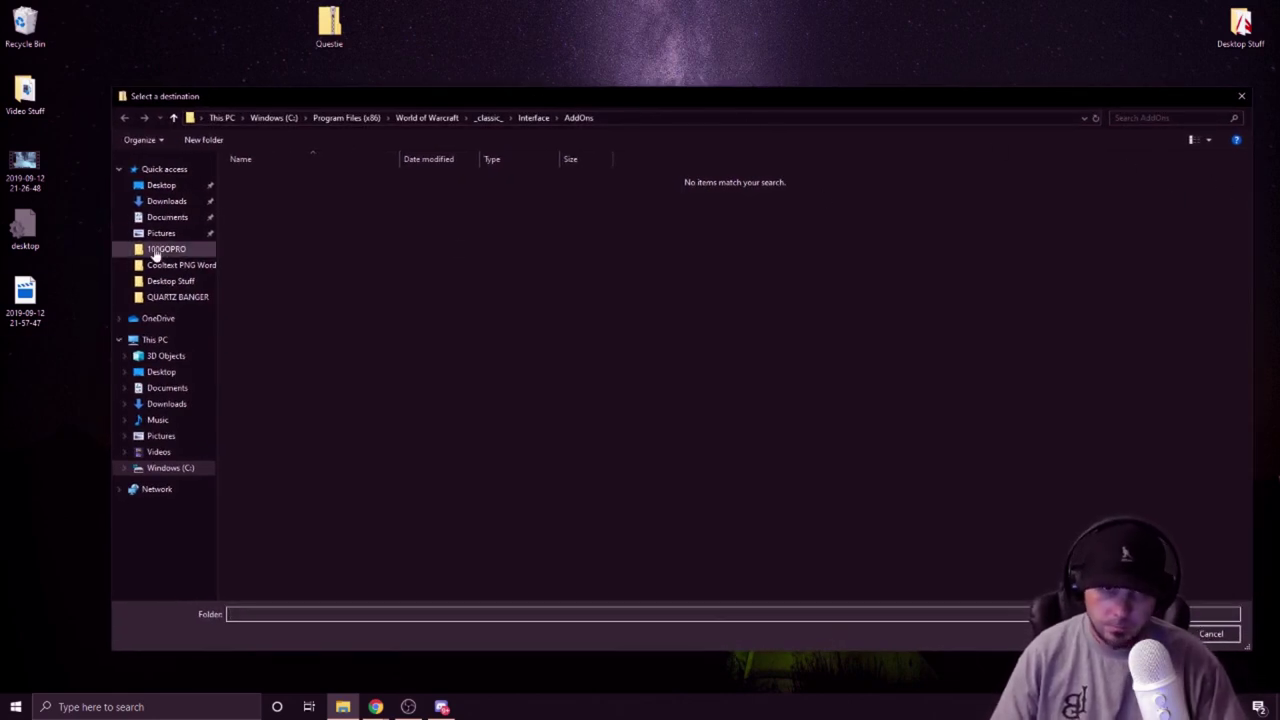
click(1241, 97)
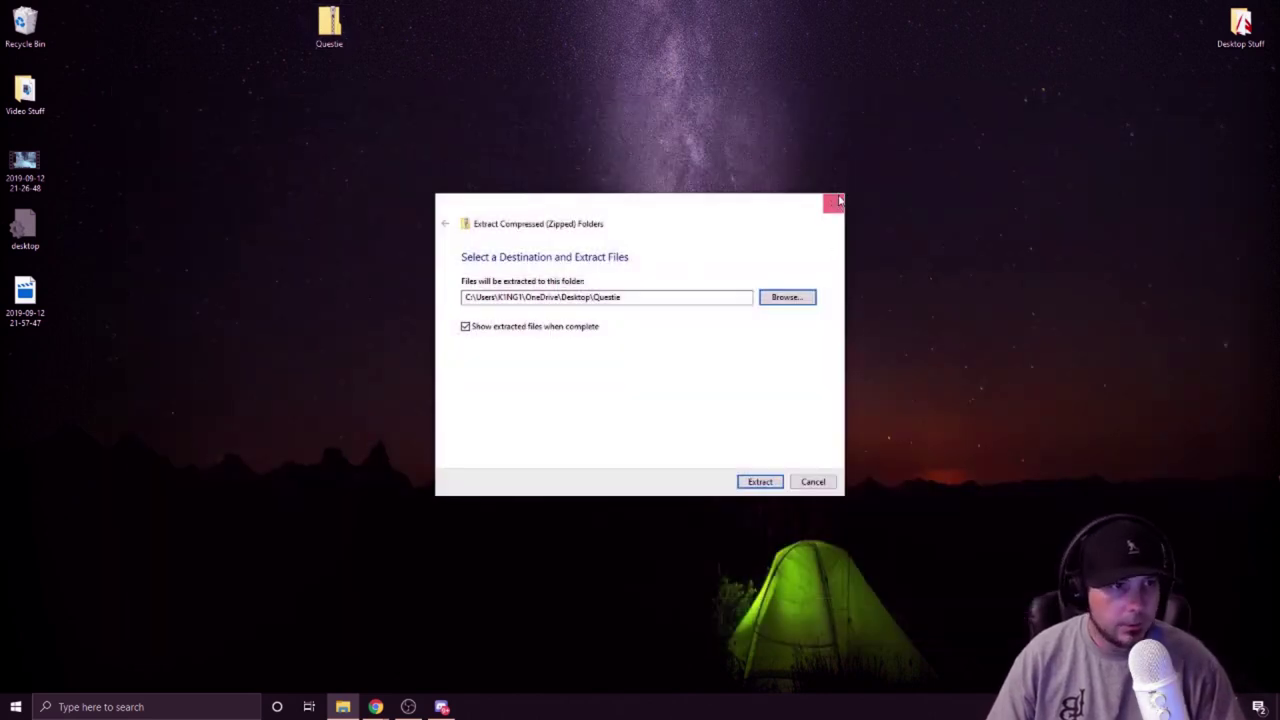
click(838, 204)
- Start extracting the Questie archive and browse for a destination inside C:\Program Files (x86)\World of Warcraft
right_click(332, 27)
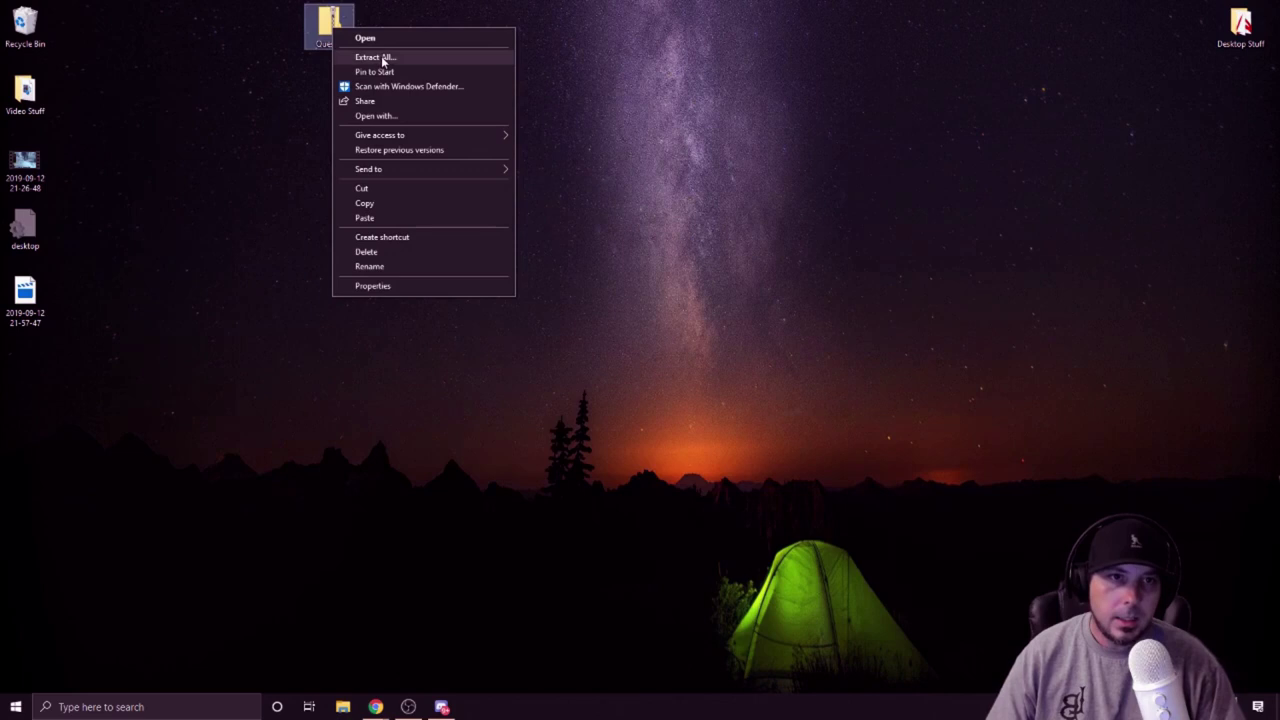
click(375, 57)
click(786, 298)
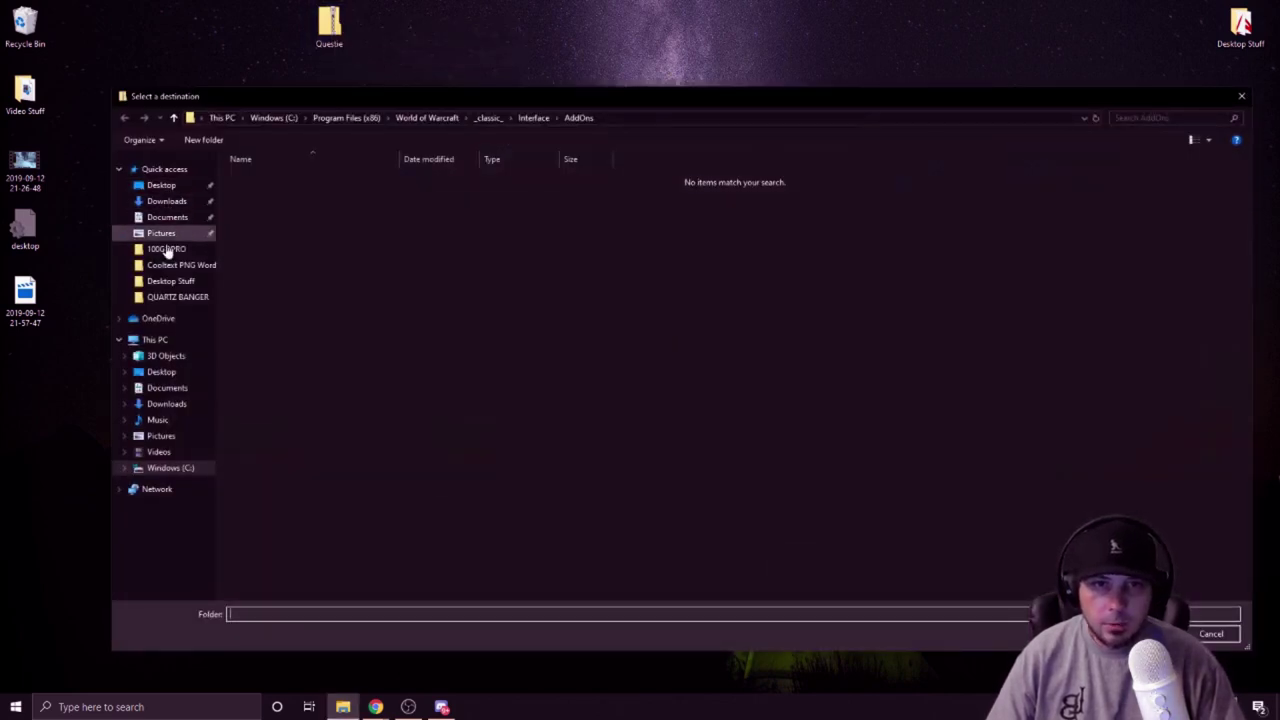
double_click(173, 341)
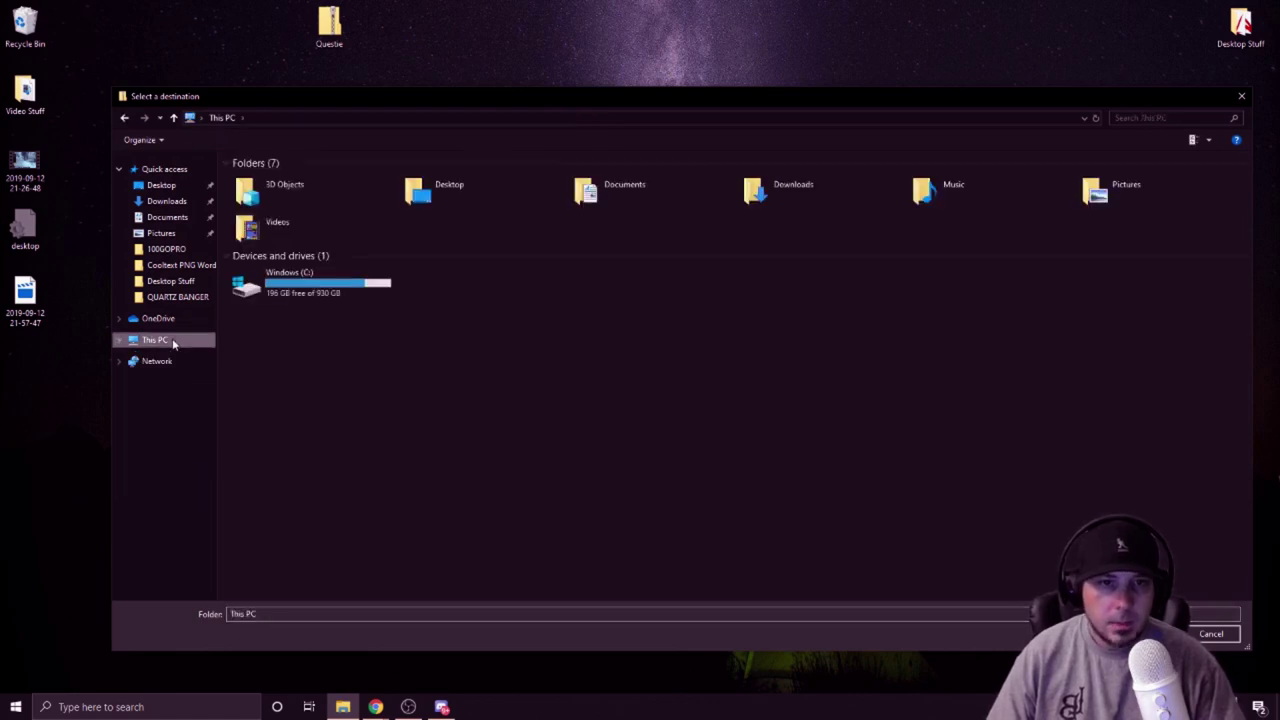
double_click(268, 288)
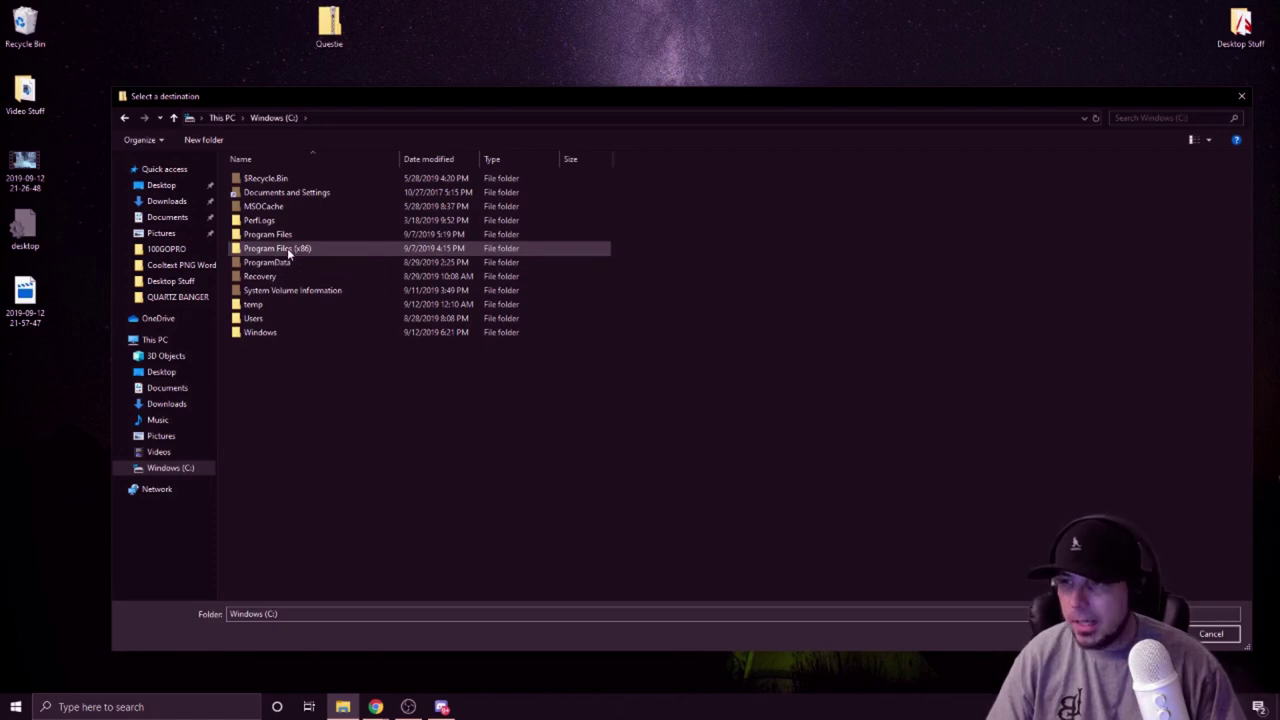
double_click(285, 253)
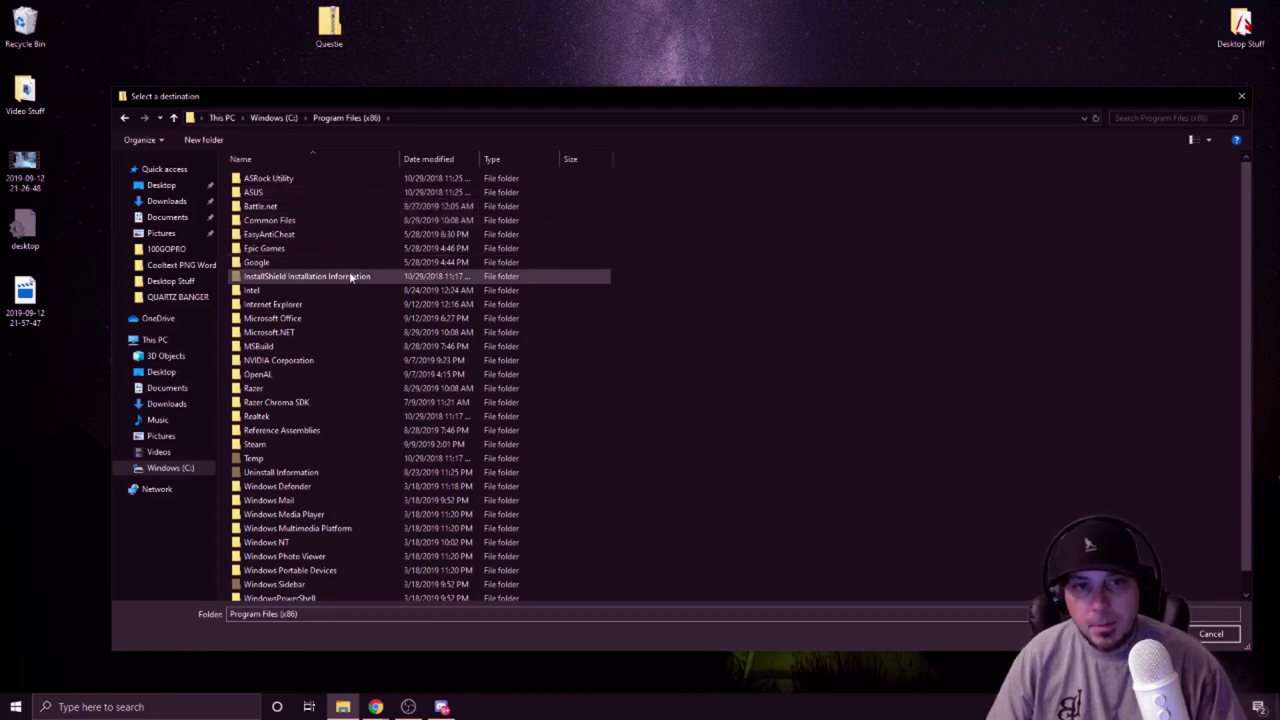
scroll(352, 282, down, 1)
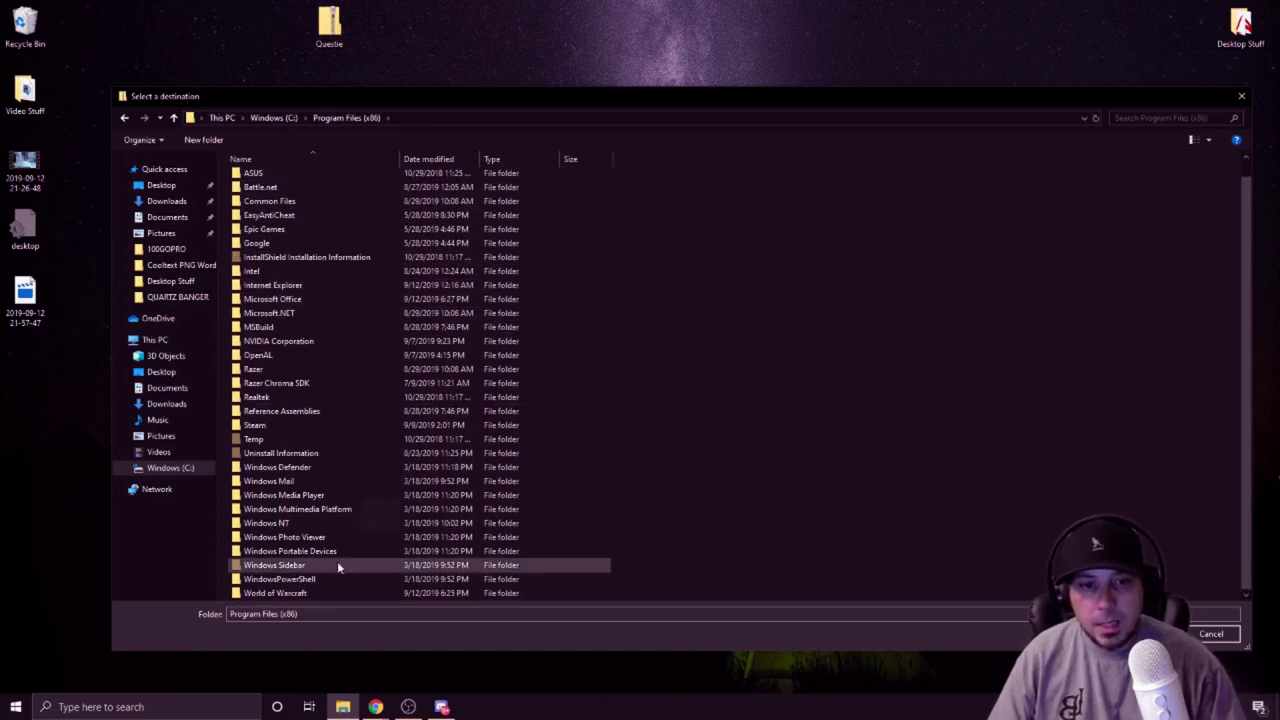
double_click(290, 593)
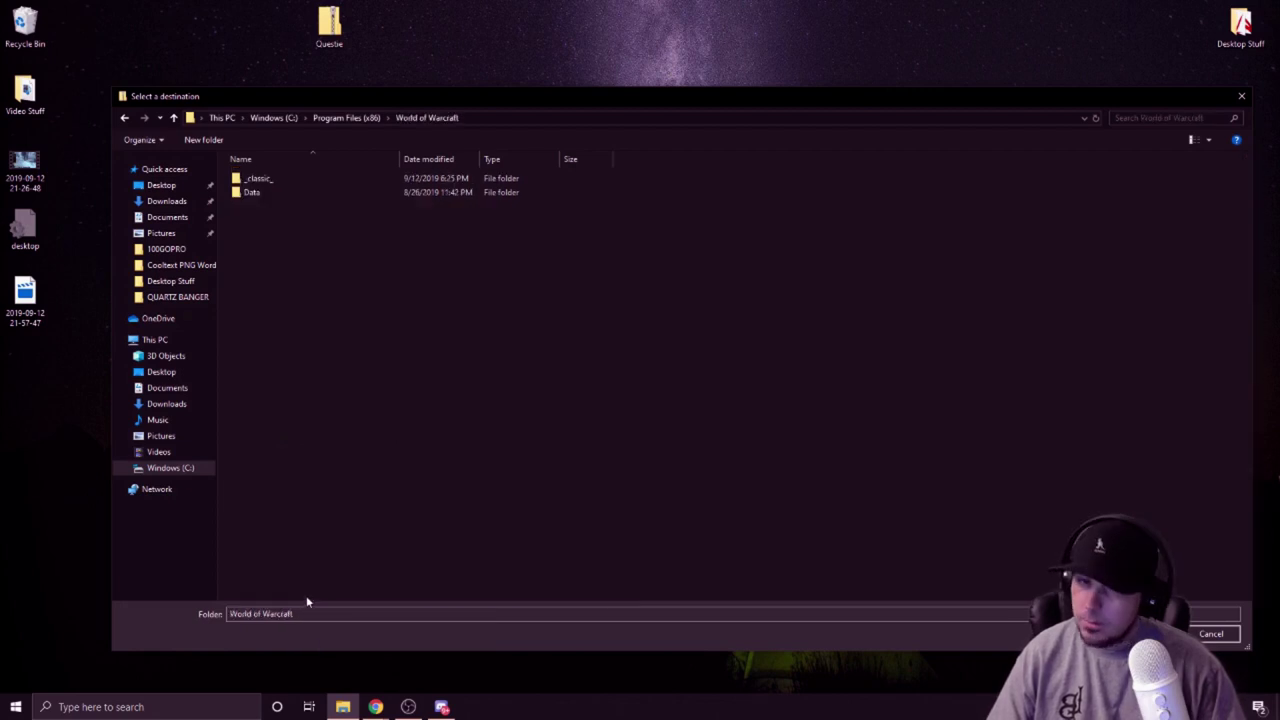
- Choose the _classic_\Interface\AddOns folder as the destination and extract the Questie files there
double_click(266, 180)
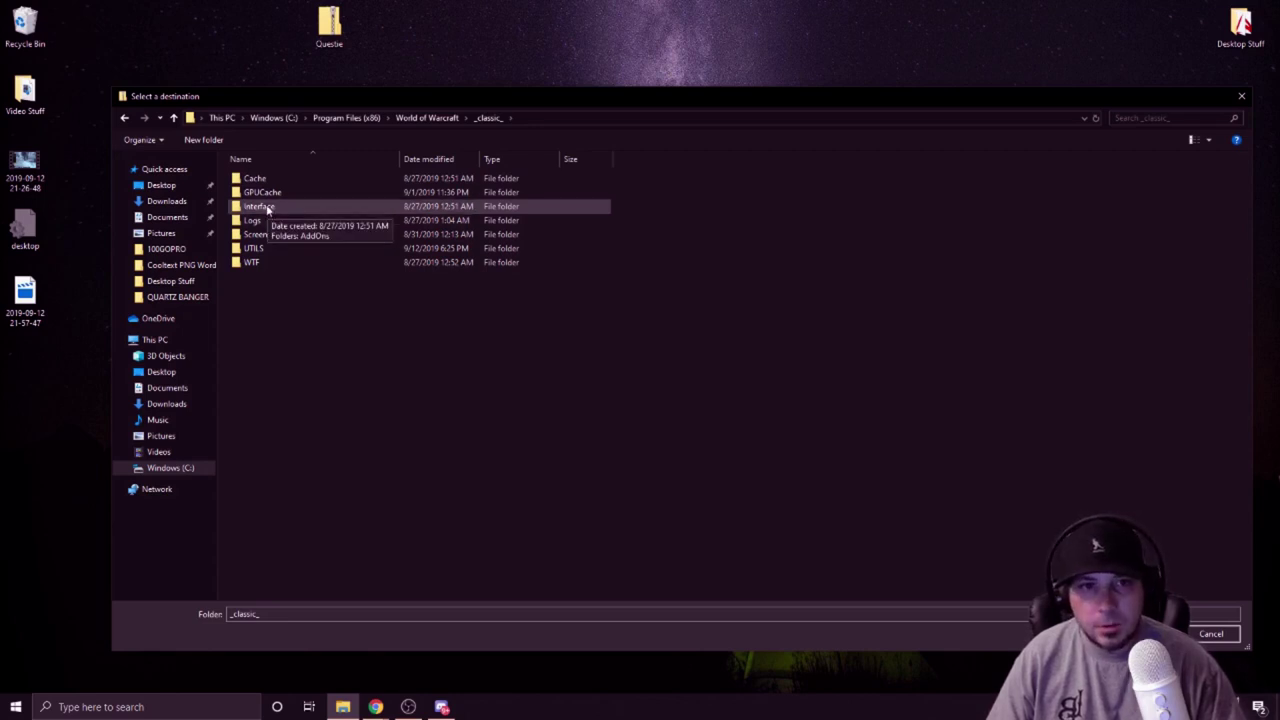
double_click(259, 206)
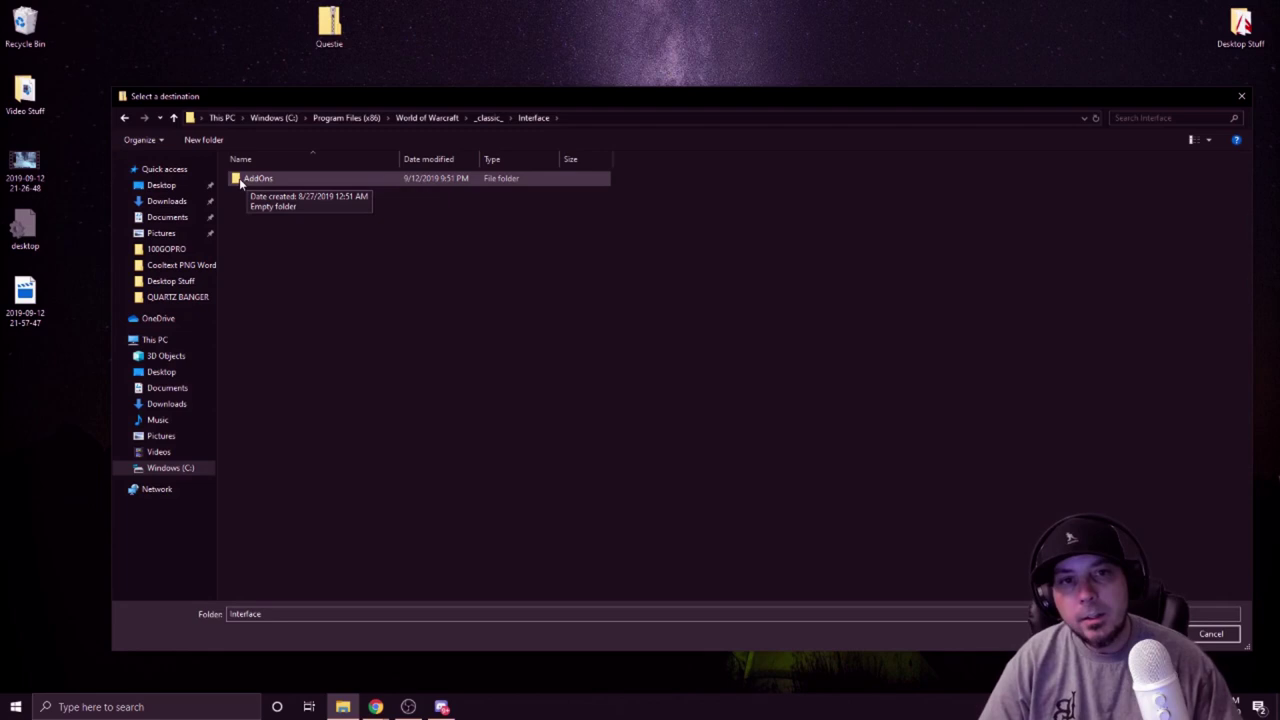
double_click(240, 180)
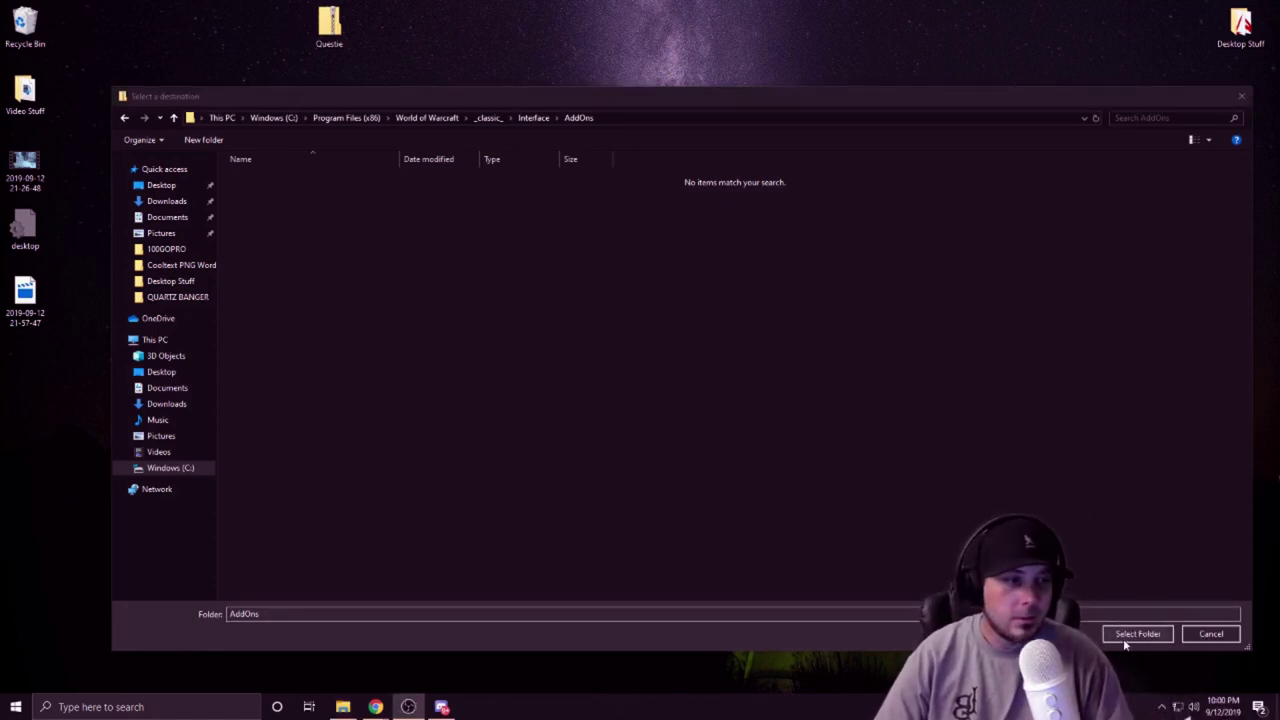
click(1124, 640)
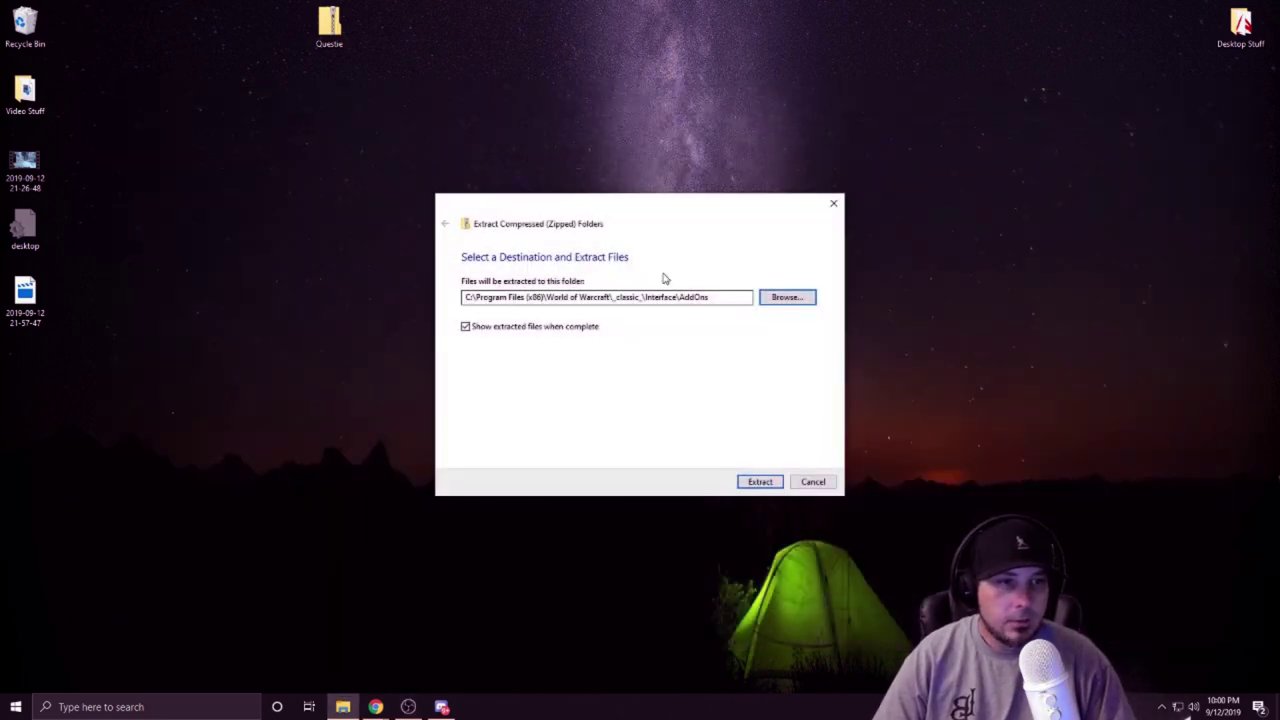
click(759, 483)
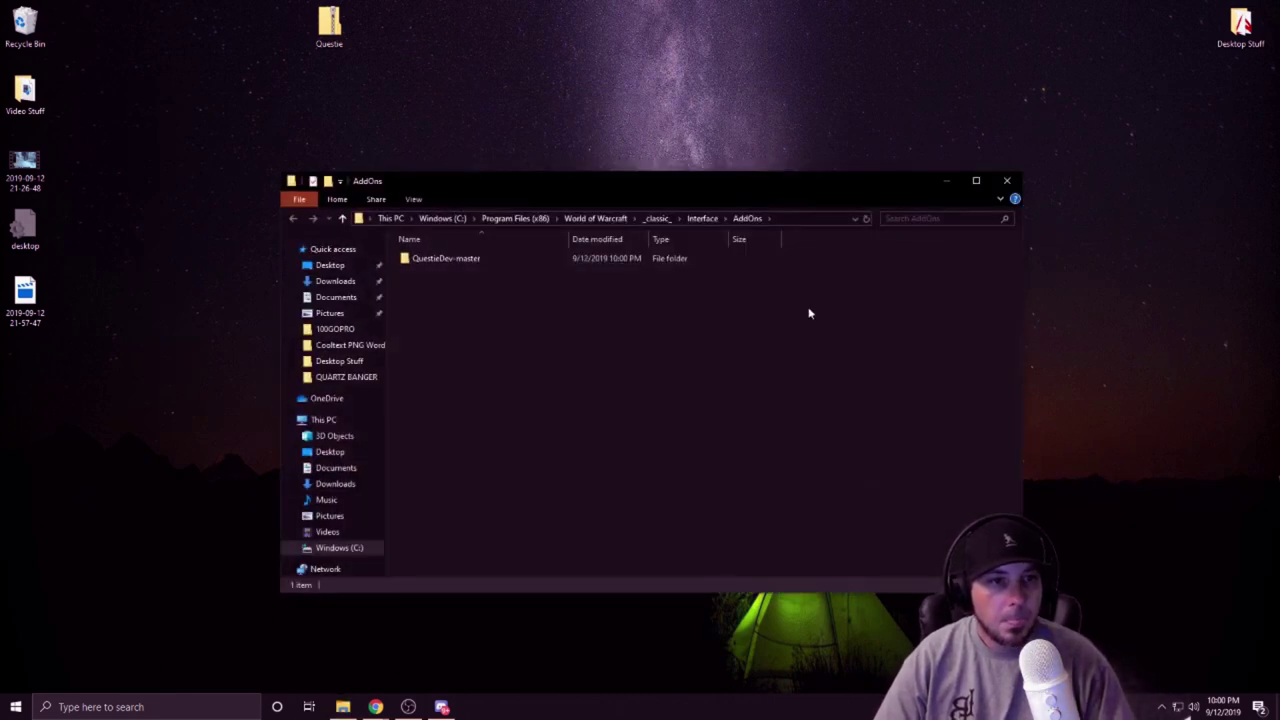
- Review the AddOns folder's location by going up through its parent folders, and close the folder window
click(343, 219)
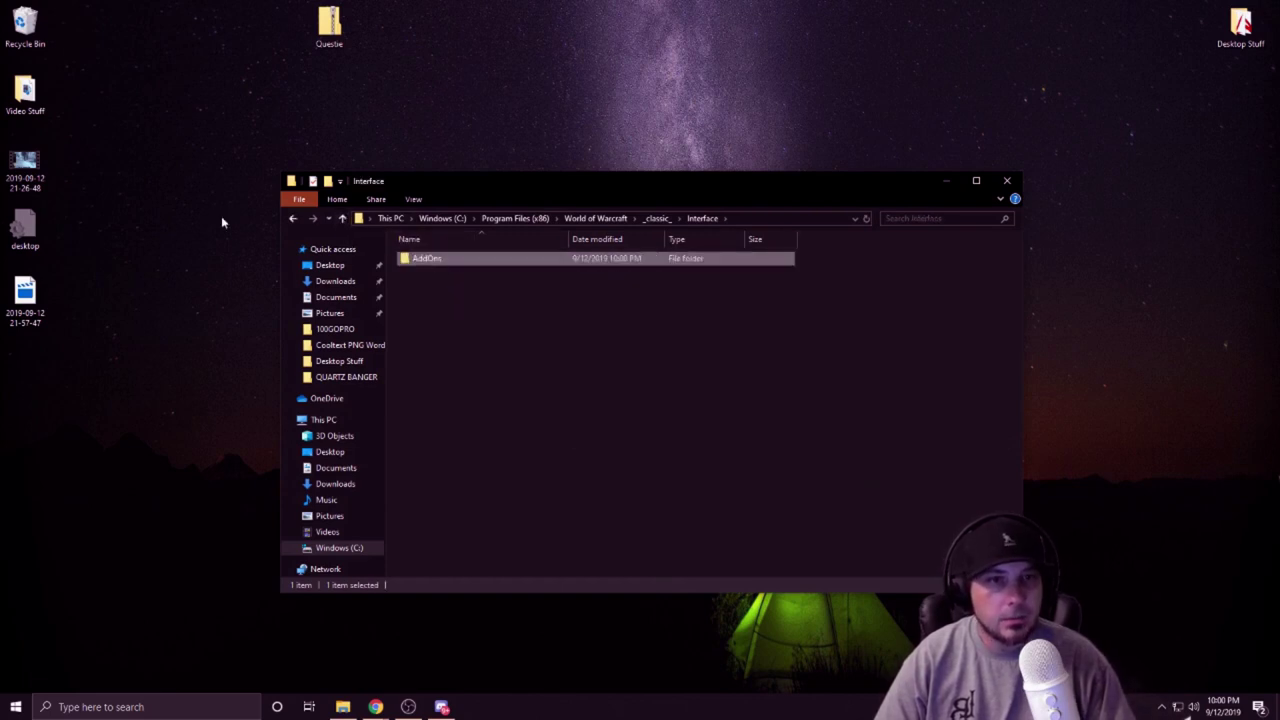
click(348, 220)
click(348, 220)
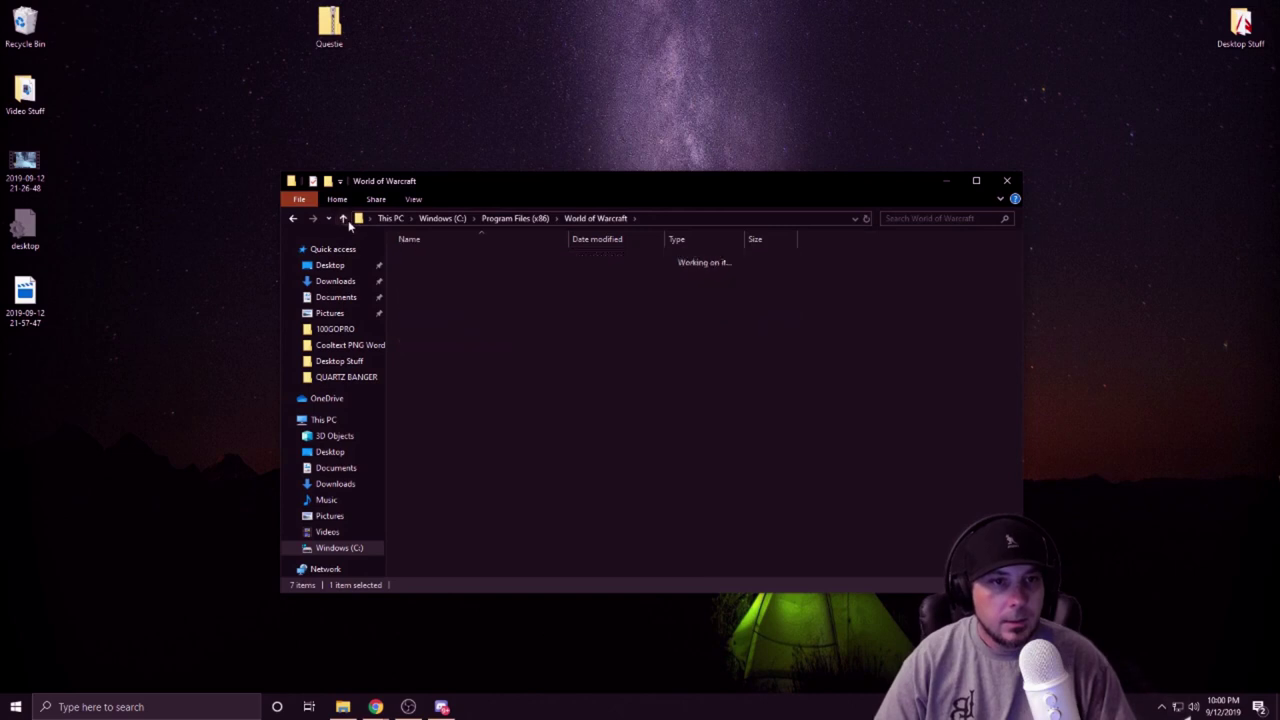
click(348, 220)
click(348, 220)
click(1007, 184)
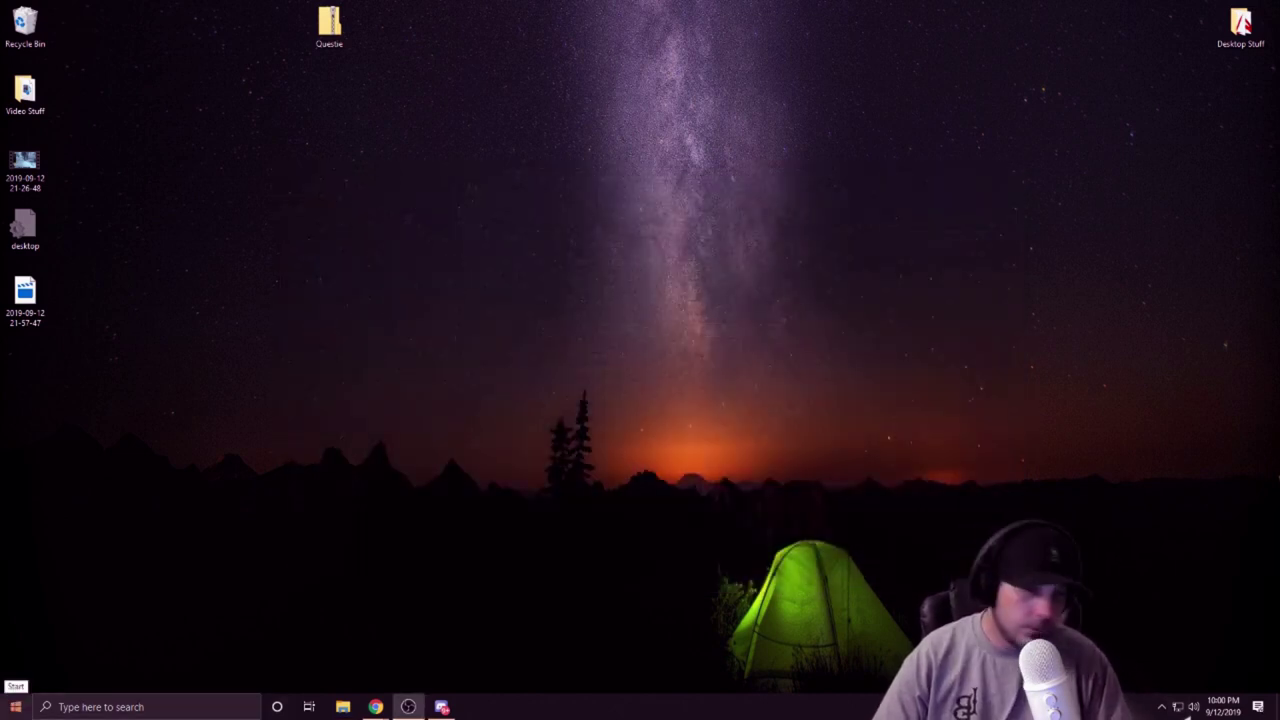
- Launch the Battle.net application from the installed programs
click(15, 706)
scroll(260, 512, down, 5)
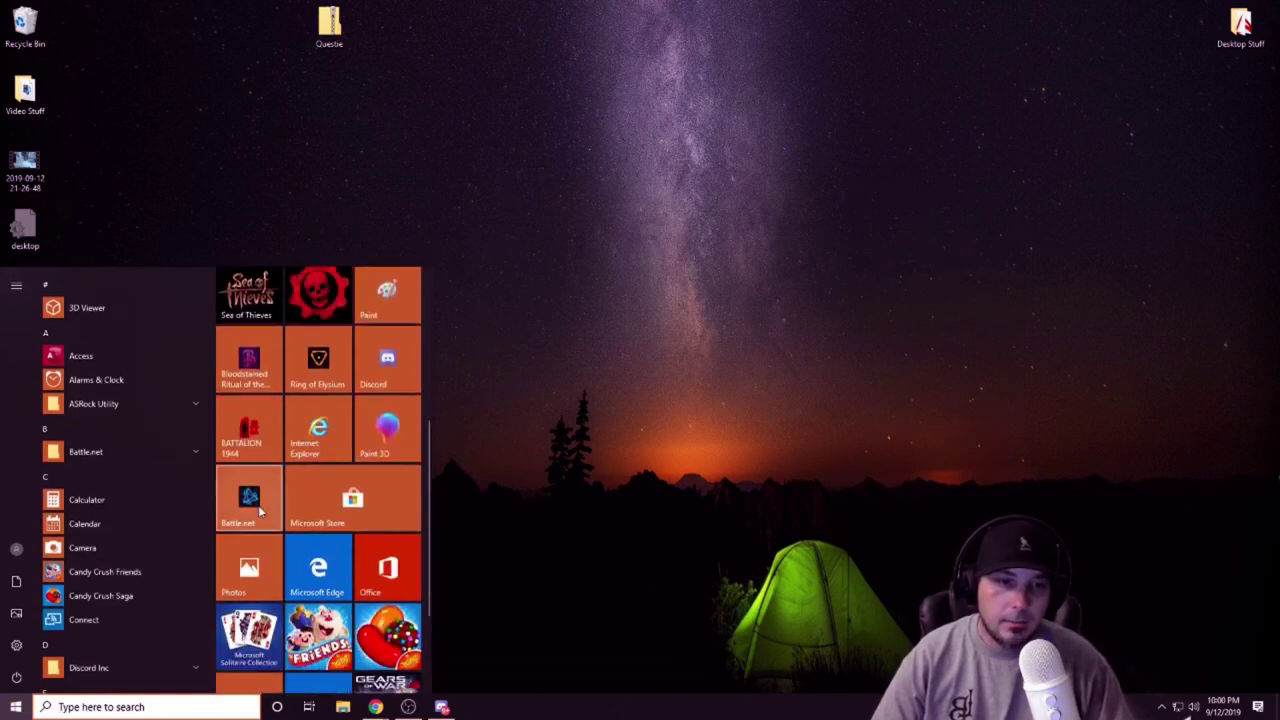
scroll(258, 511, up, 3)
scroll(265, 511, down, 2)
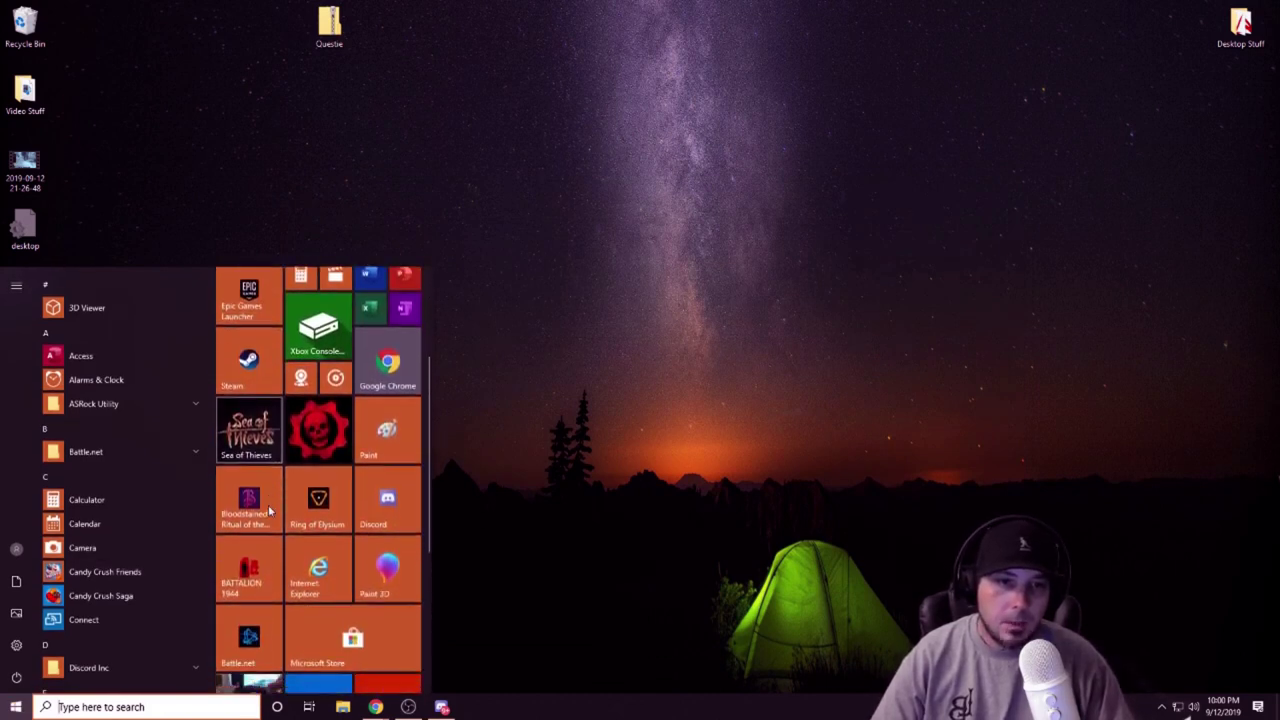
scroll(262, 510, down, 2)
click(250, 500)
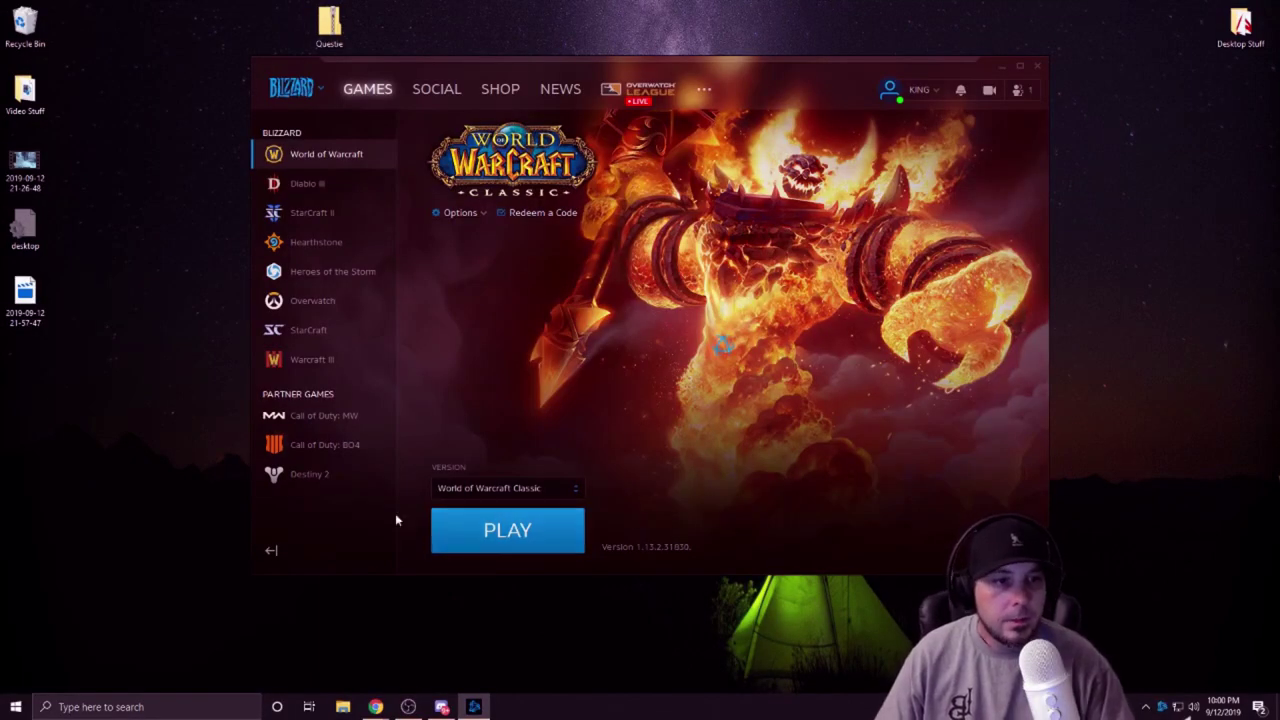
- Start World of Warcraft Classic and enter the world with the level 18 Warrior on the Smolderweb realm
click(540, 526)
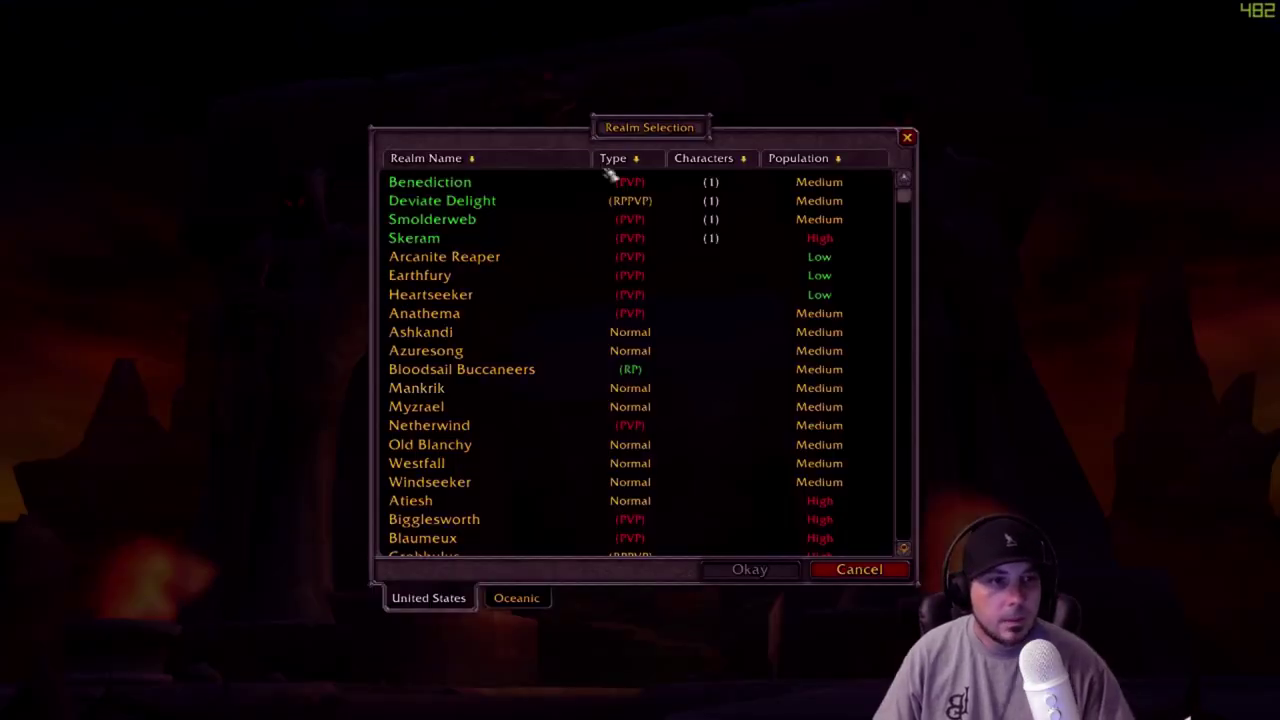
double_click(637, 229)
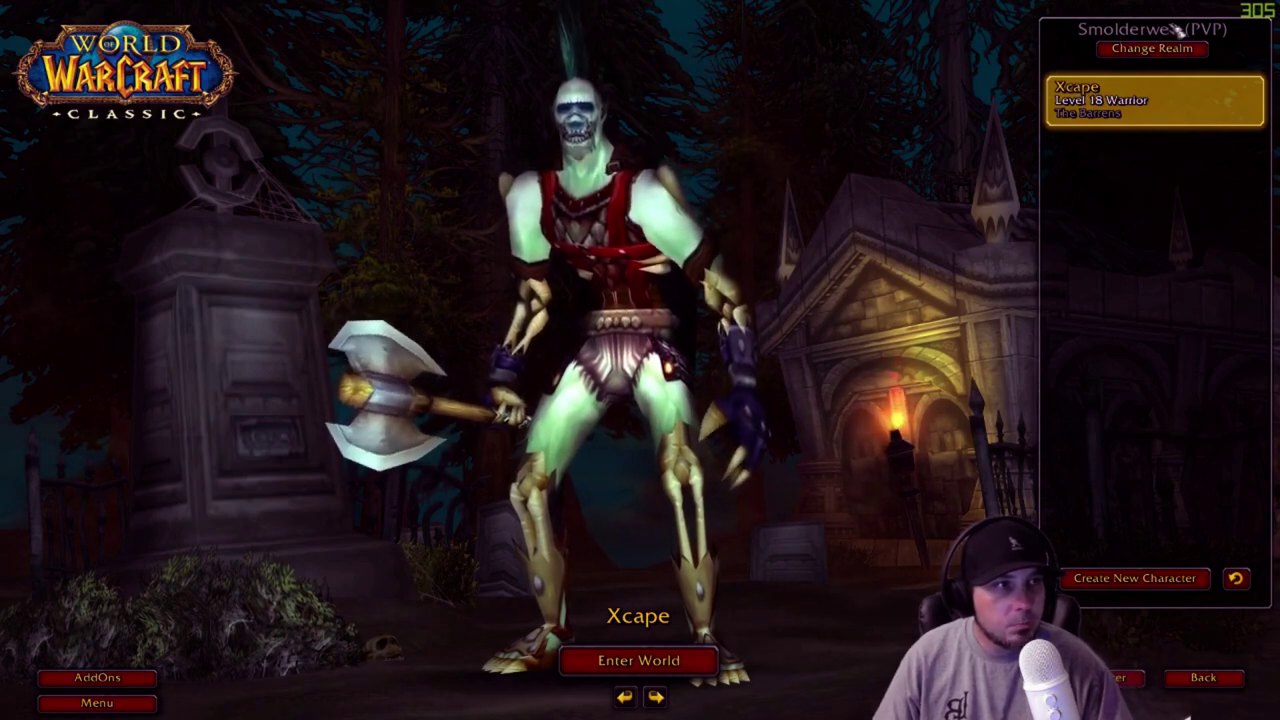
double_click(1168, 123)
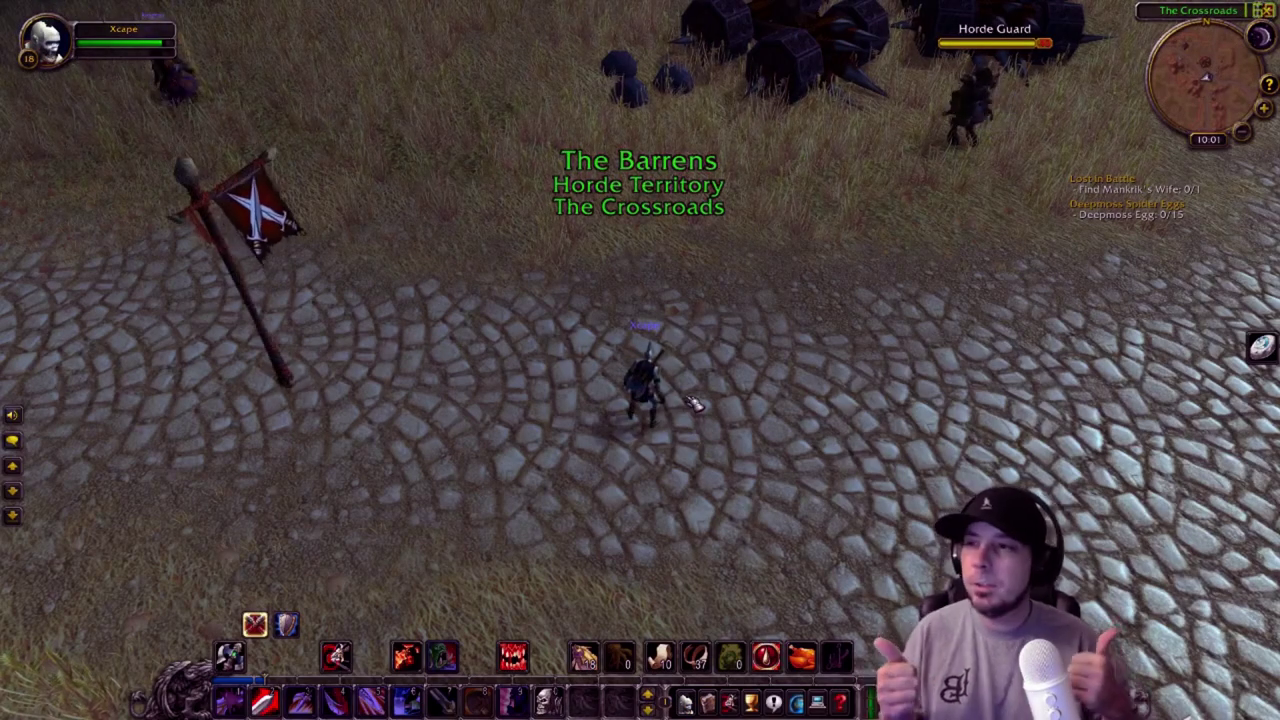
- Walk the character around The Crossroads and examine the Questie objective markers on the map of The Barrens
drag(677, 234, 830, 200)
key(w)
key(w)
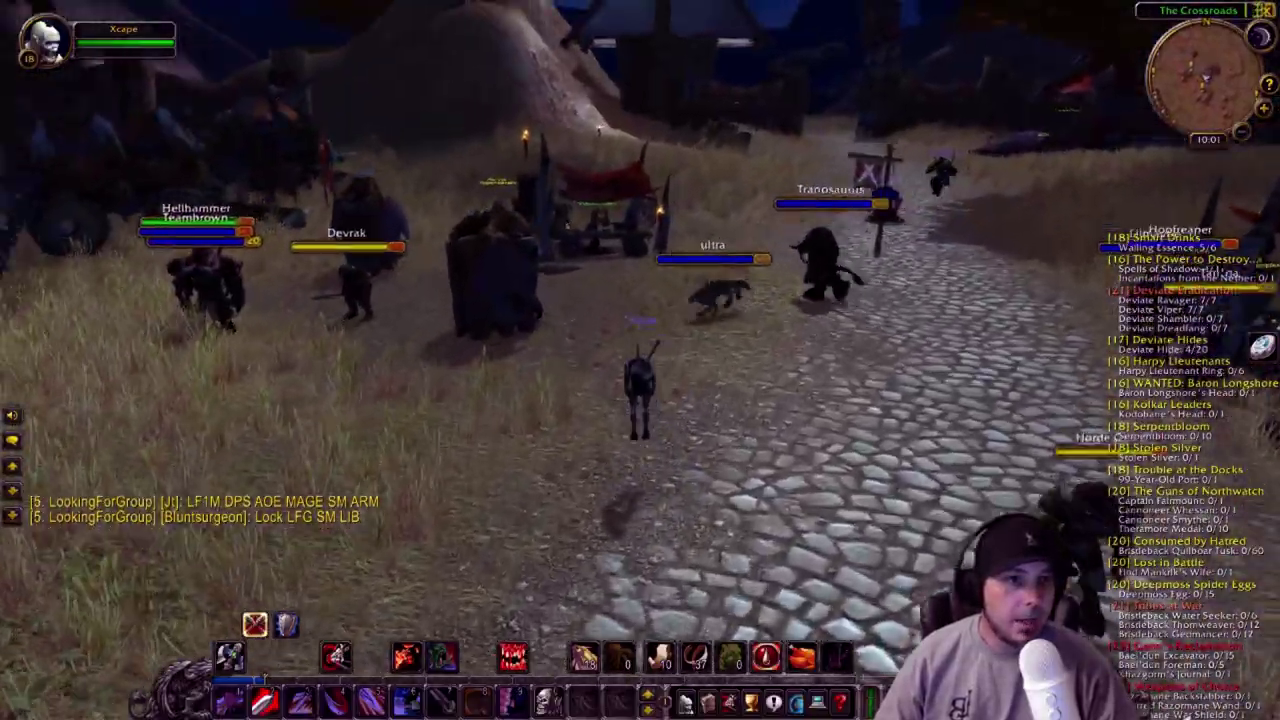
key(w)
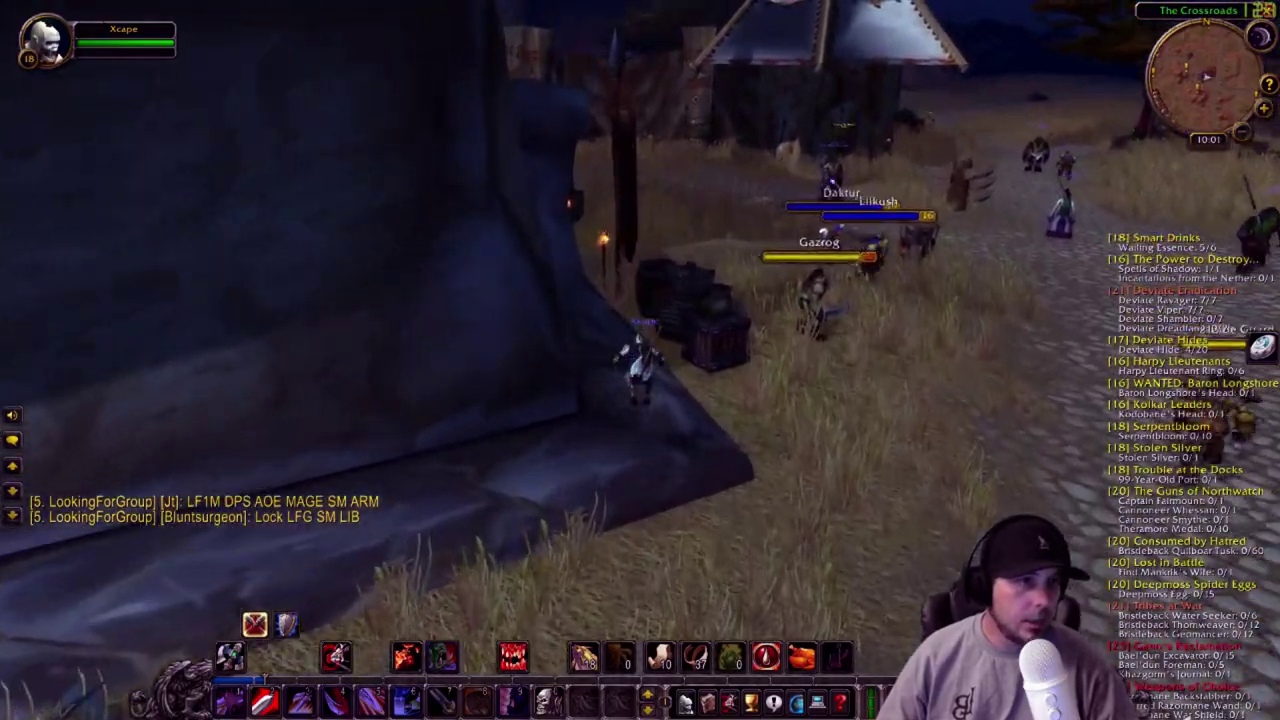
key(w)
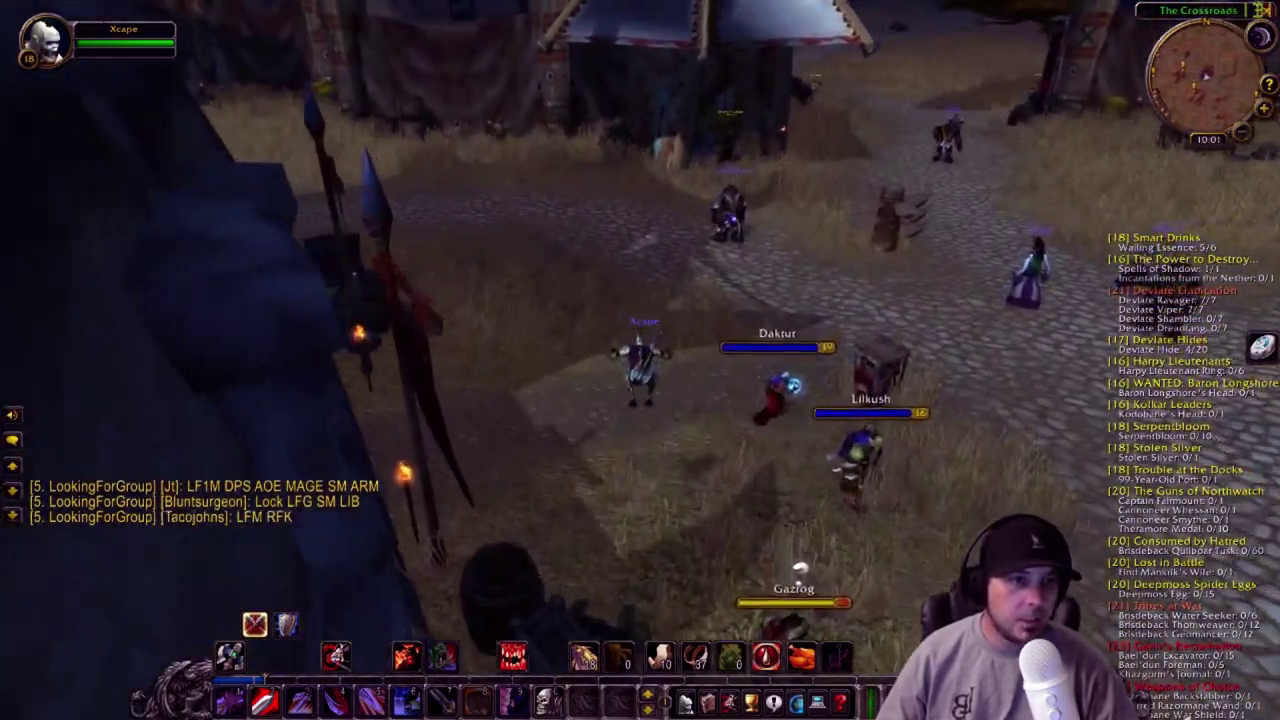
key(d)
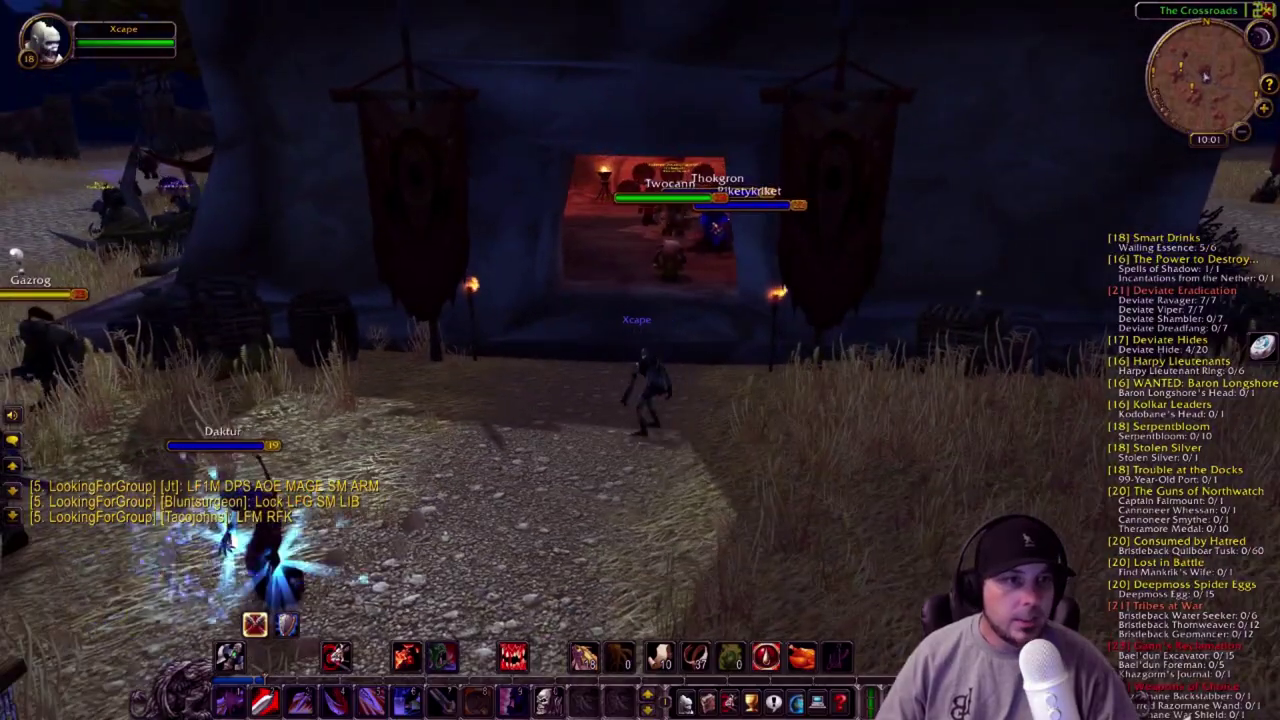
key(d)
key(m)
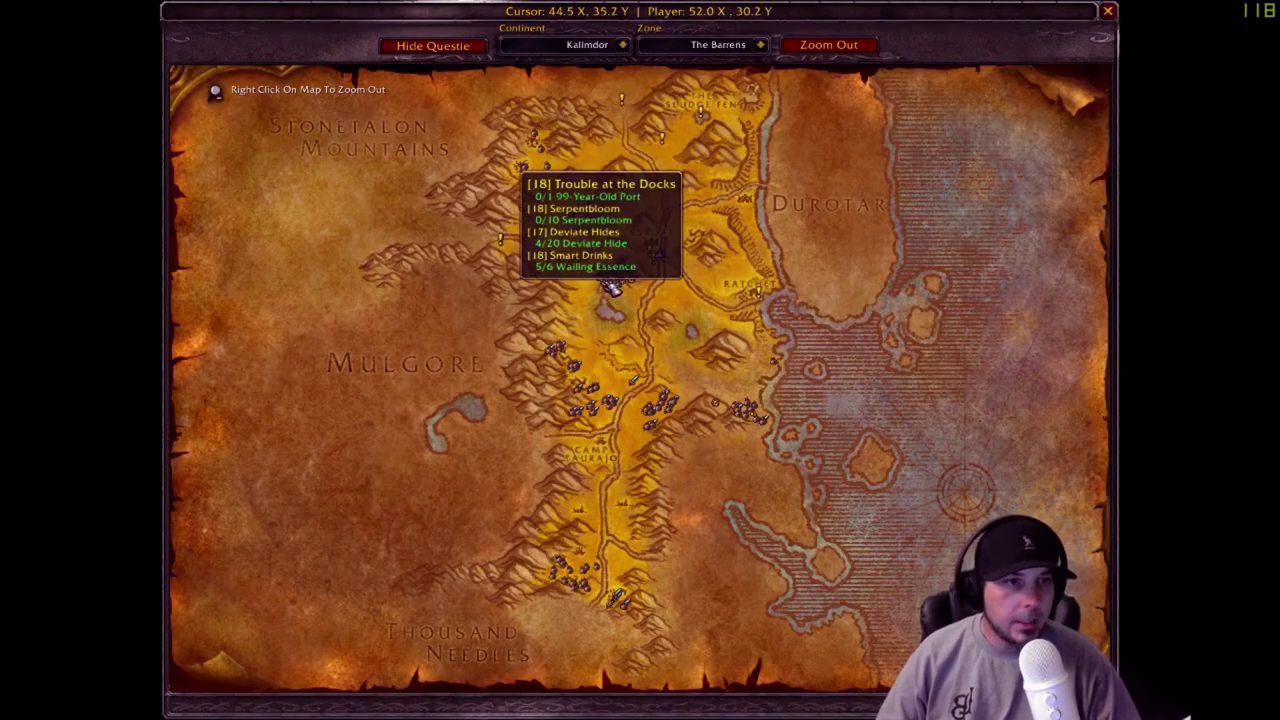
key(m)
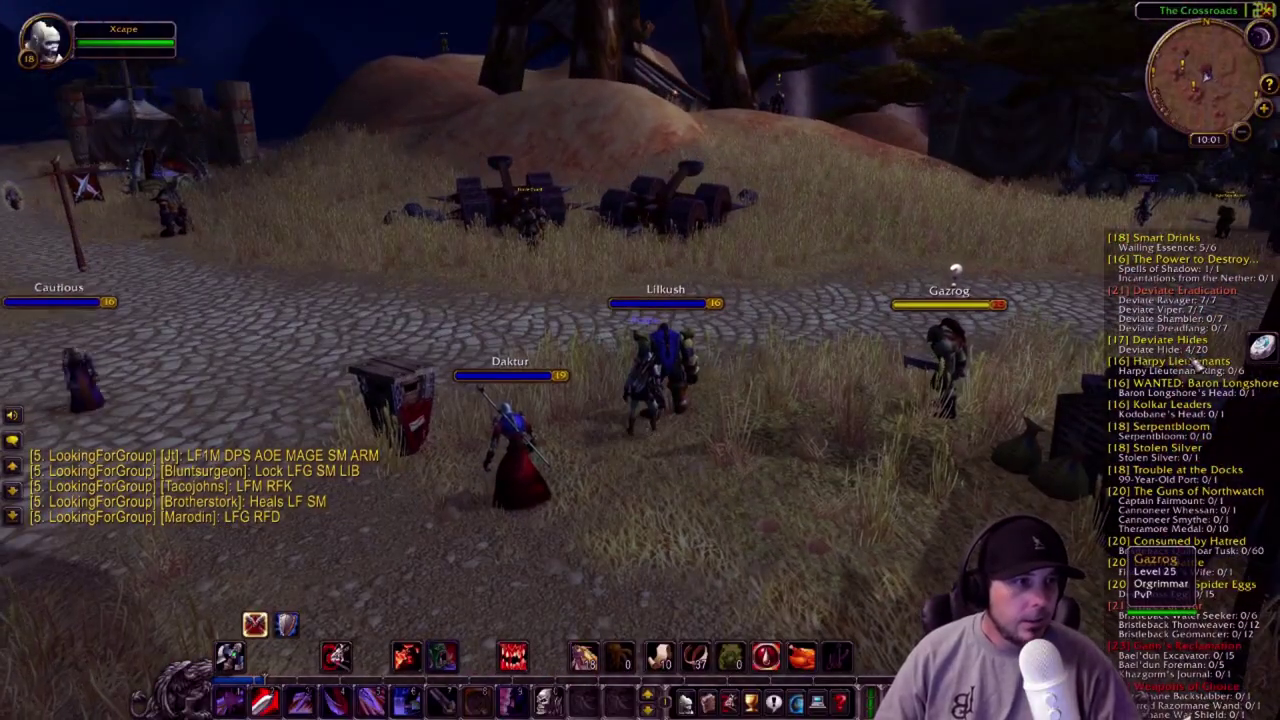
- Reposition the Questie quest tracker, trying it in the middle of the game view before placing it along the right edge
drag(1137, 278, 540, 246)
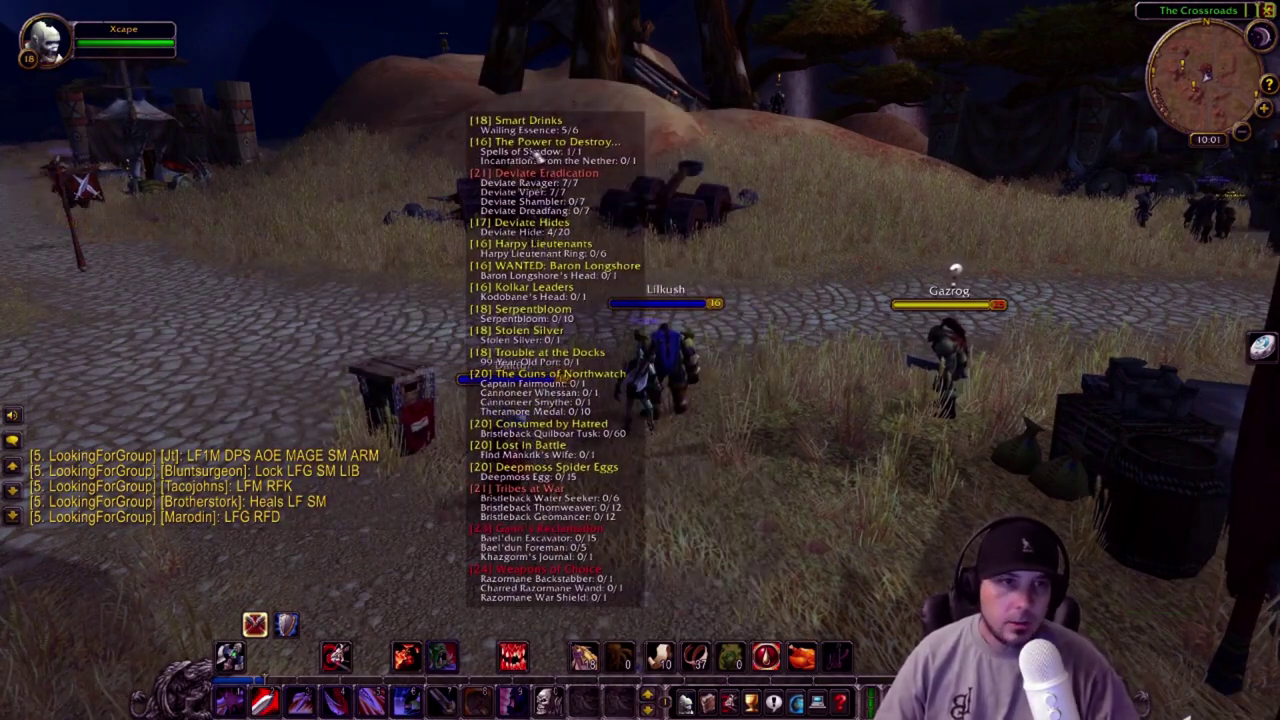
drag(538, 157, 1070, 230)
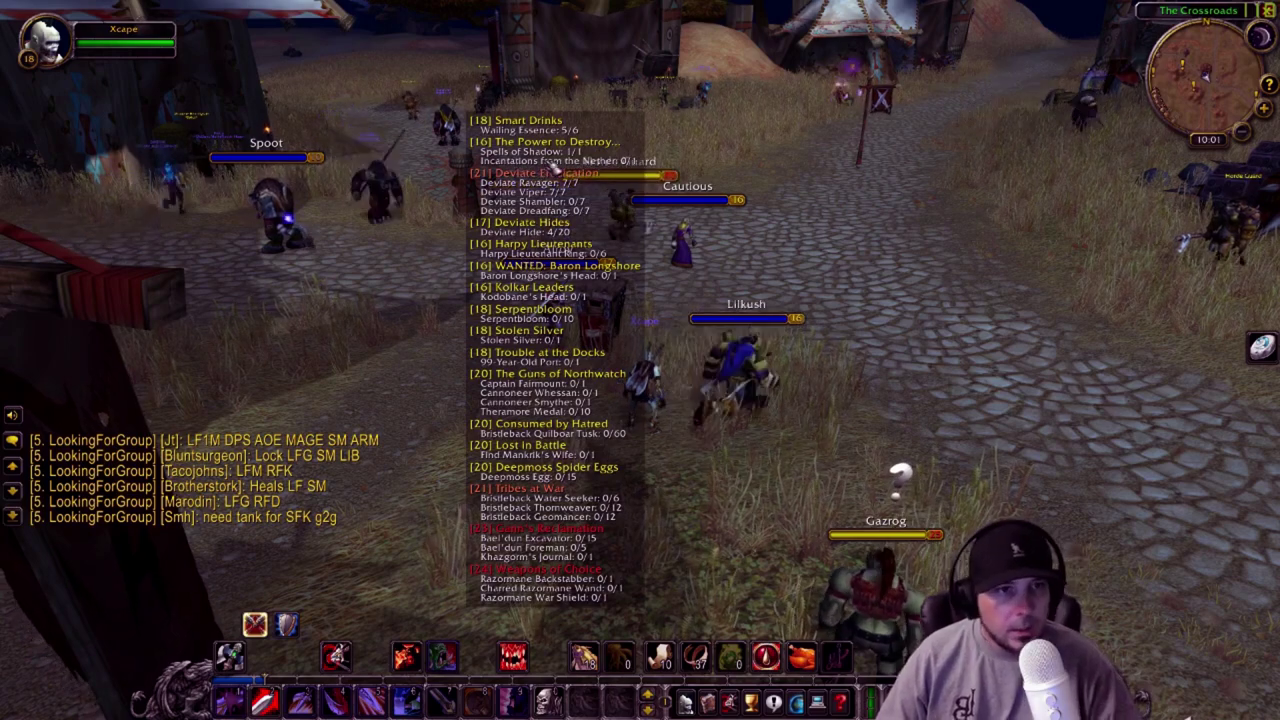
drag(562, 149, 1168, 262)
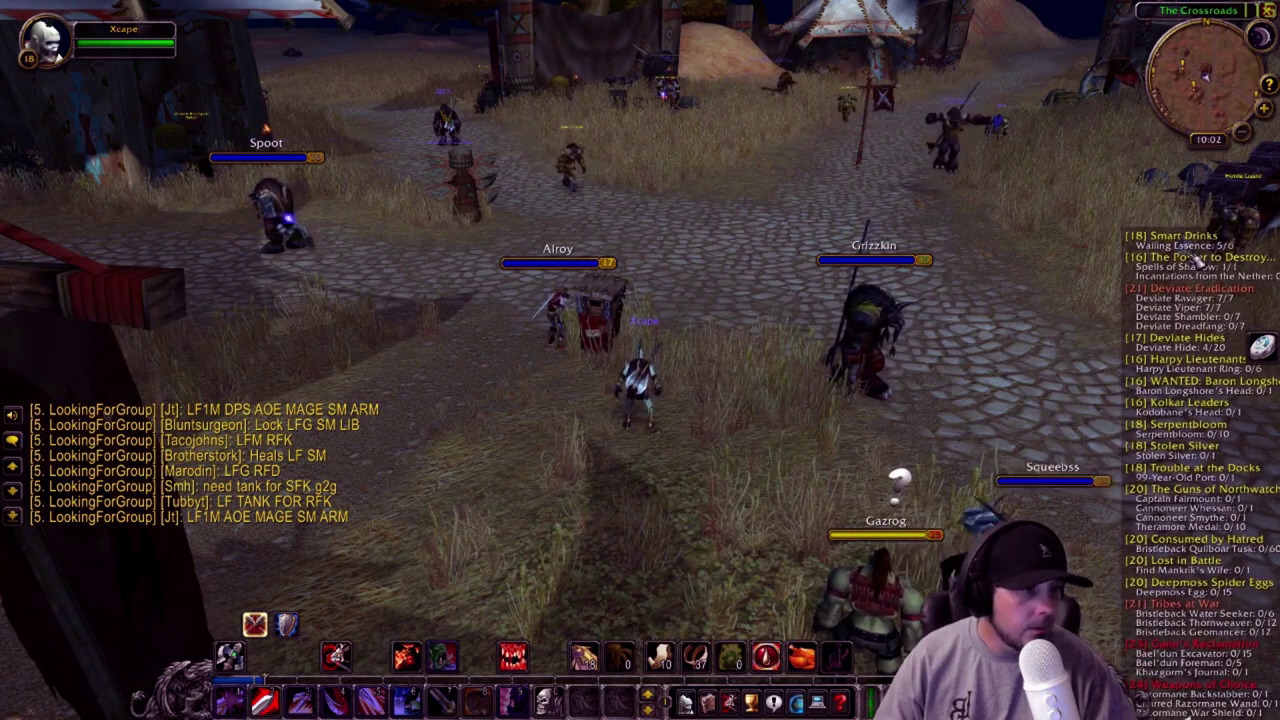
- Walk through The Crossroads past the Horde Guard to Mankrik and check the nearby available quest on The Barrens map
click(1040, 192)
drag(1040, 192, 1022, 182)
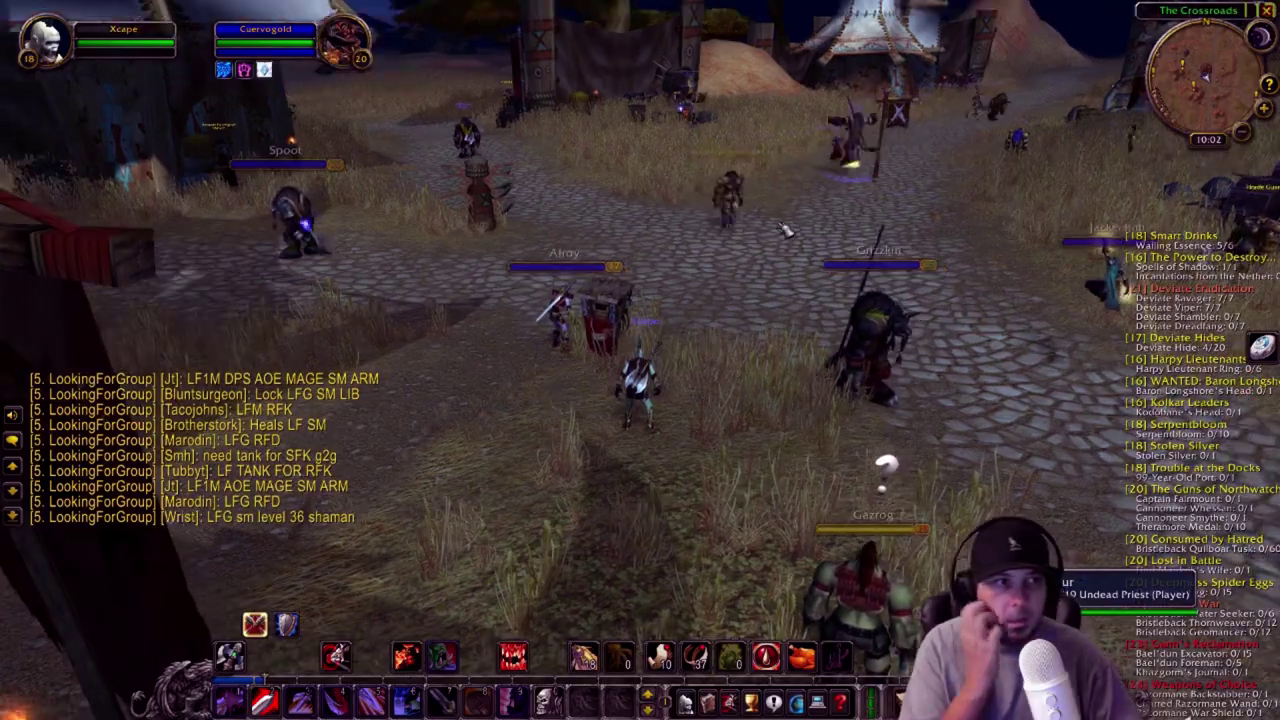
click(748, 208)
key(w)
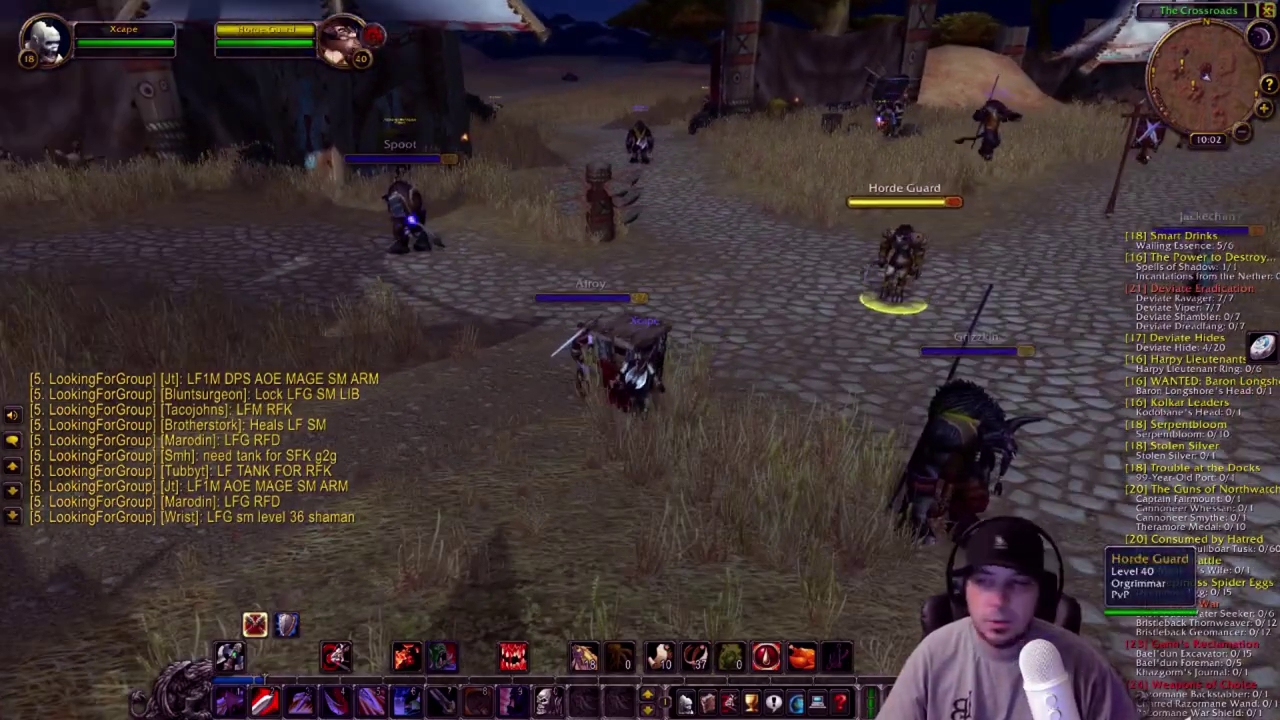
key(w)
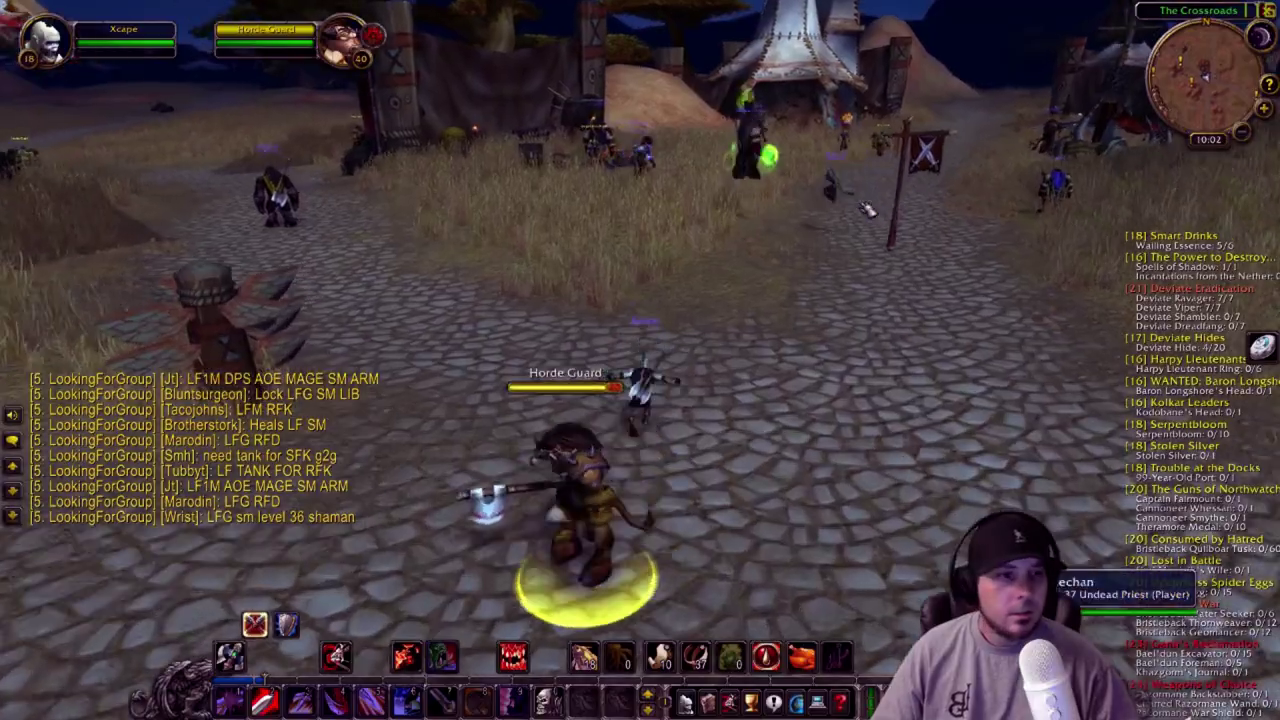
key(w)
drag(868, 209, 982, 209)
key(m)
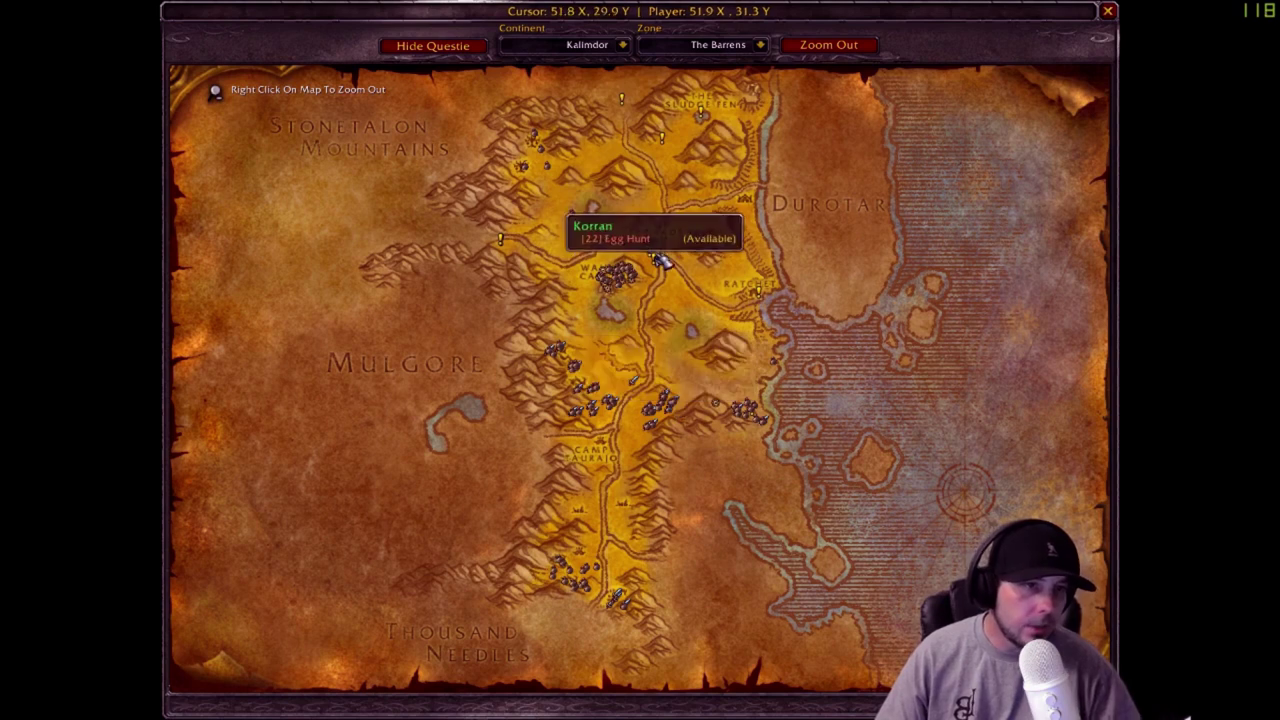
key(m)
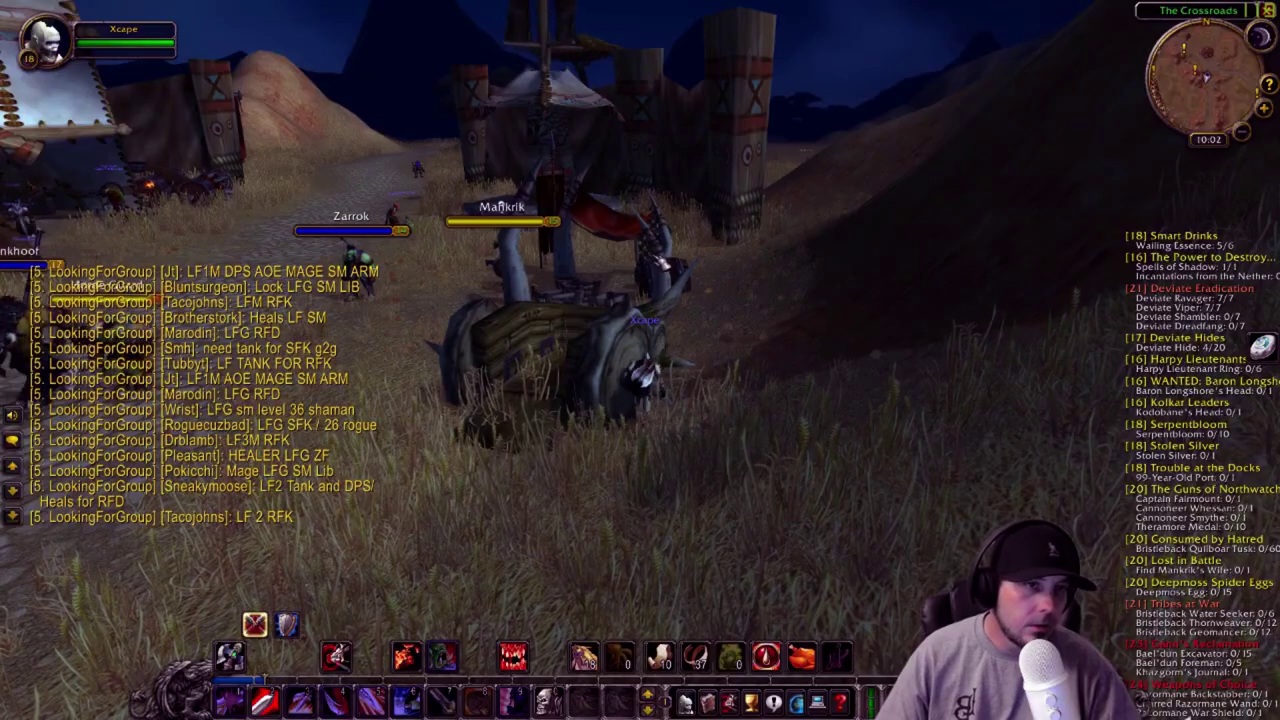
- Walk from Mankrik back to the cobbled road in The Crossroads and check the Questie markers on The Barrens map
key(m)
key(m)
key(w)
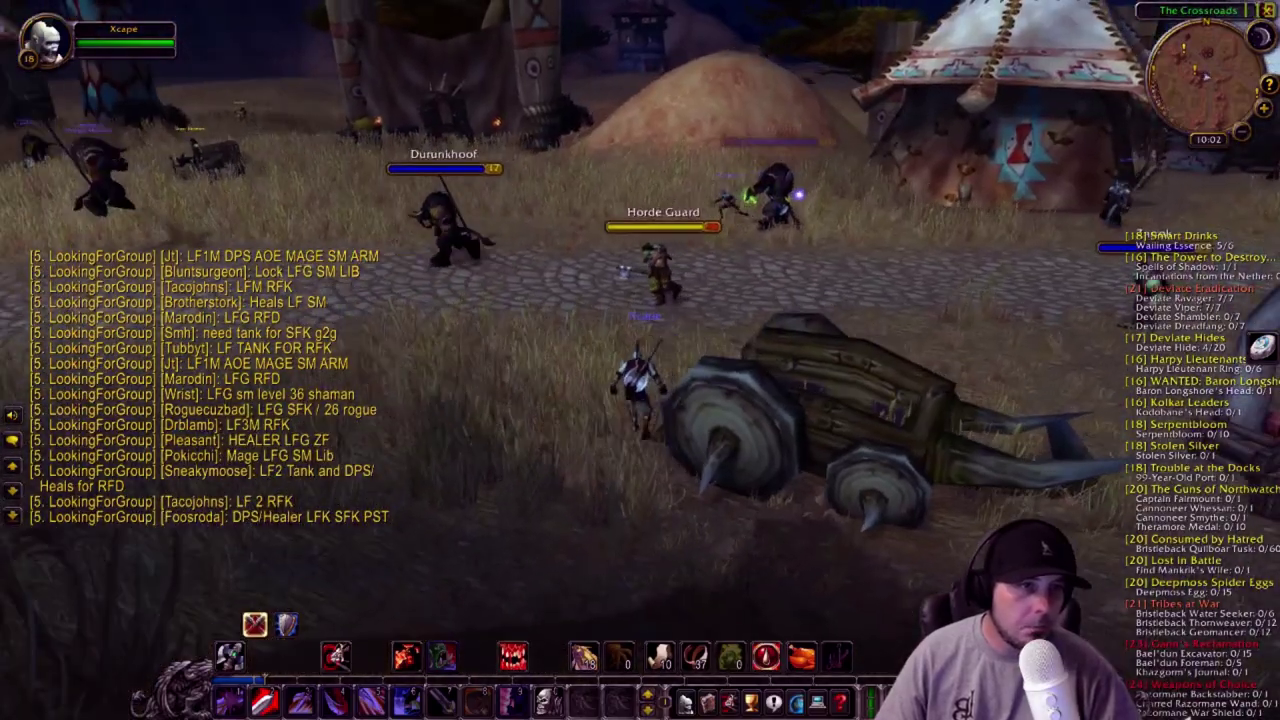
key(w)
key(a)
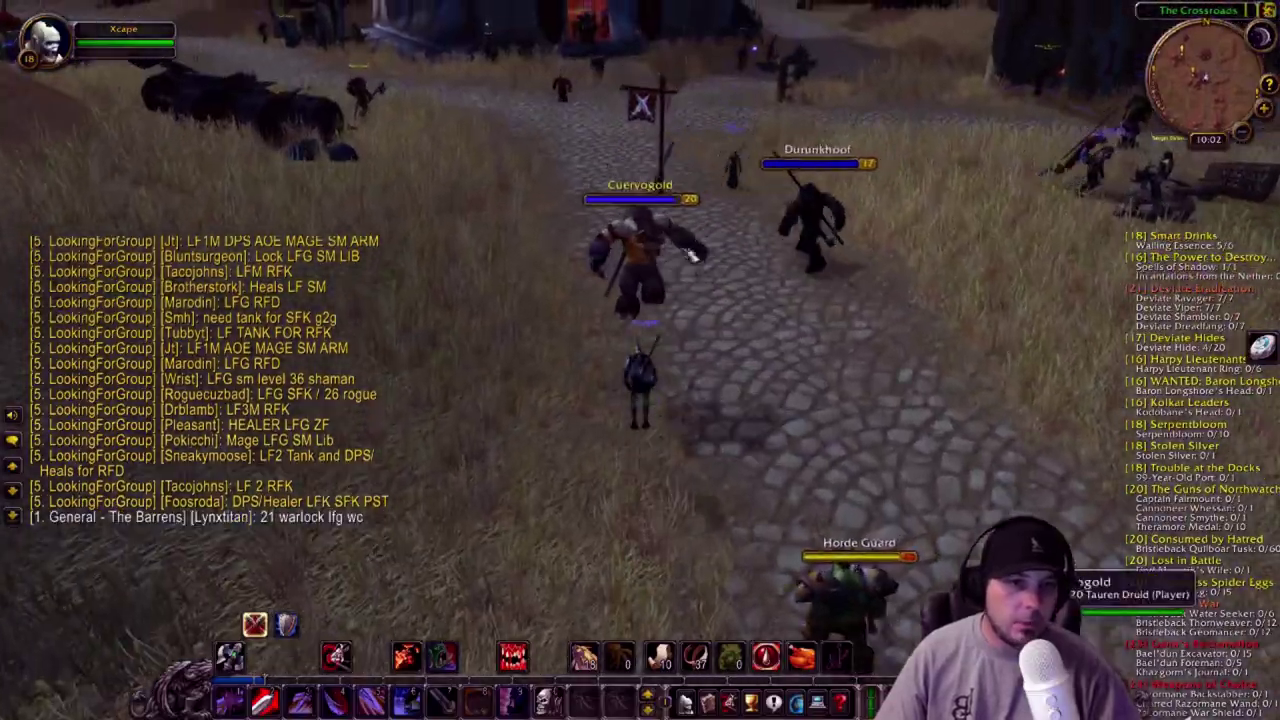
key(d)
key(w)
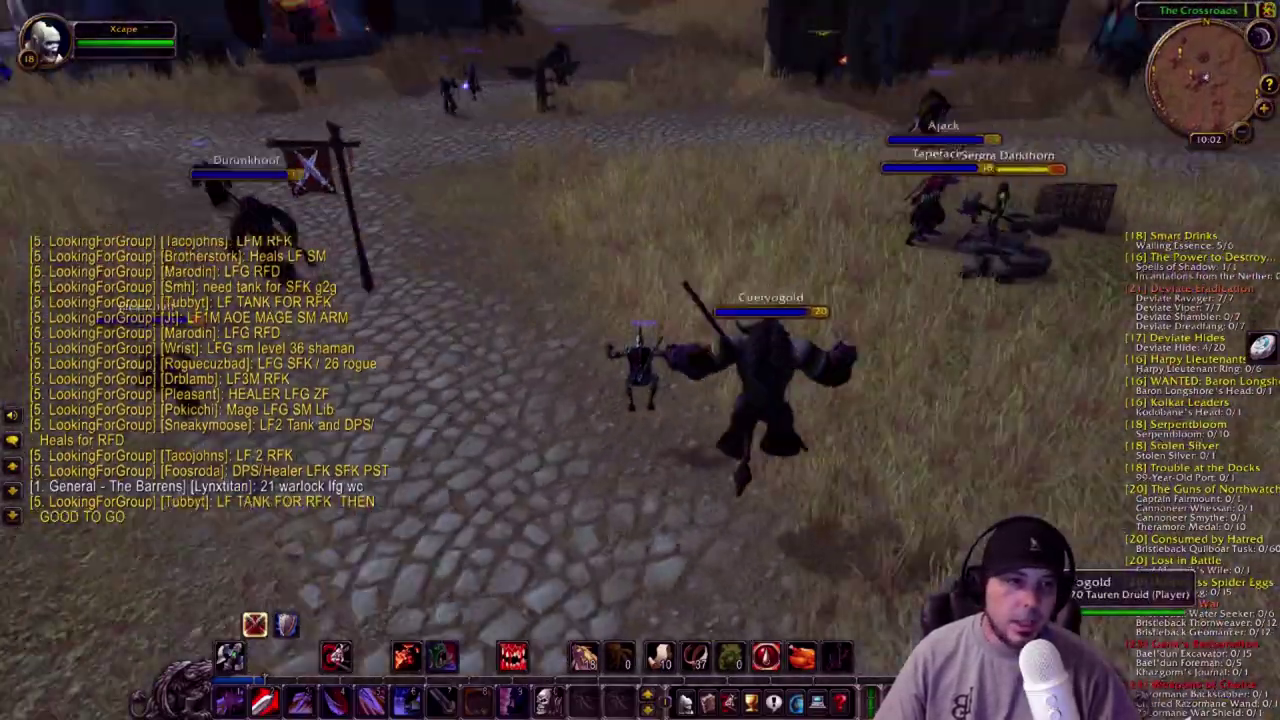
key(m)
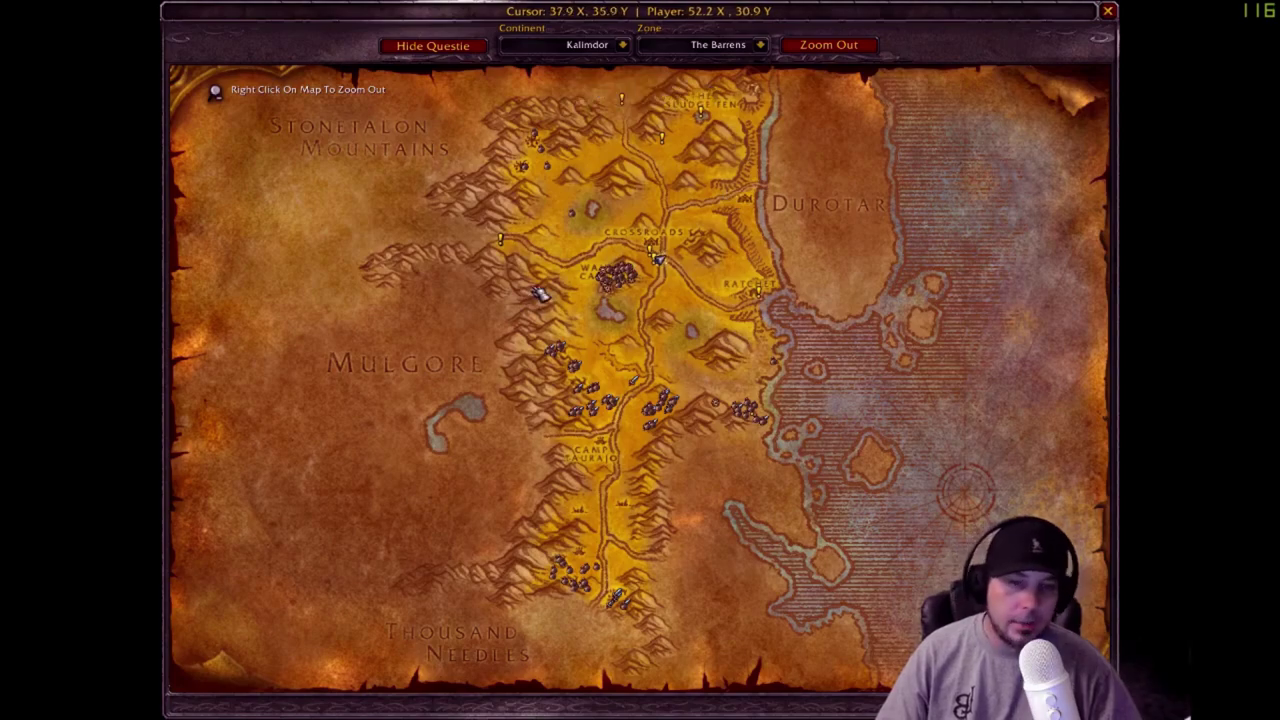
key(m)
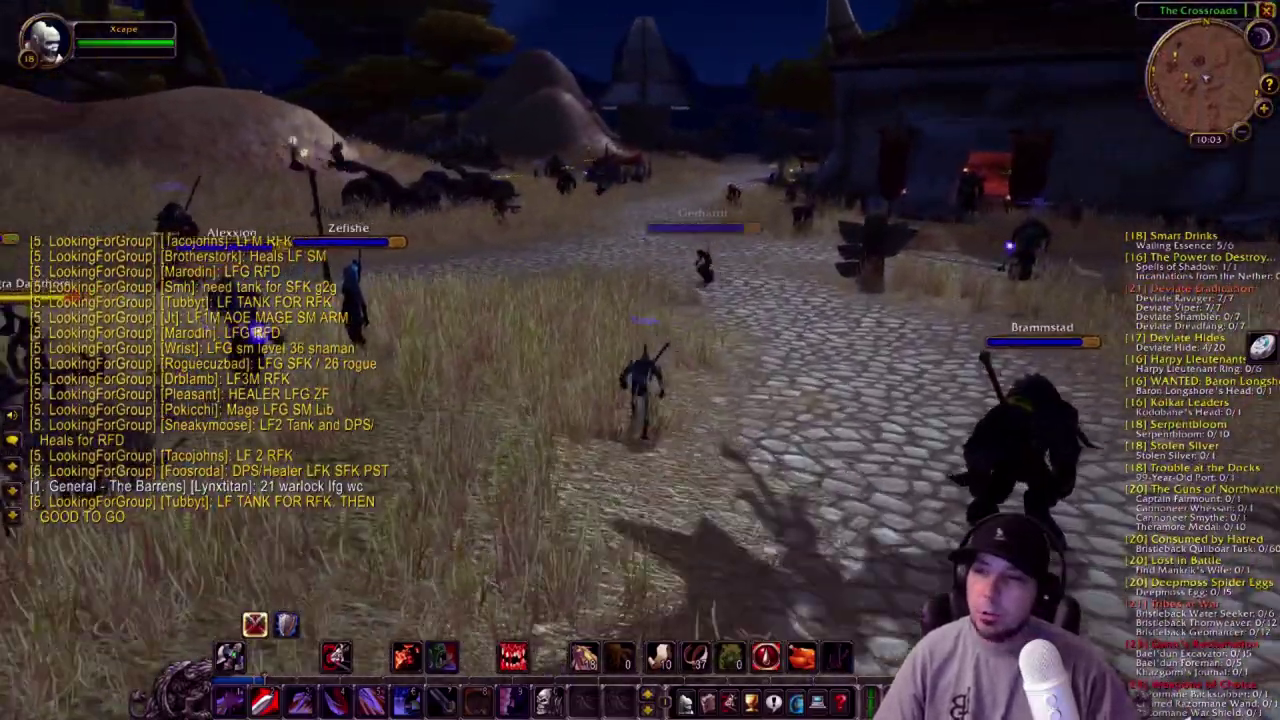
- Run along the cobbled road through The Crossroads and bring up the friends list
key(w)
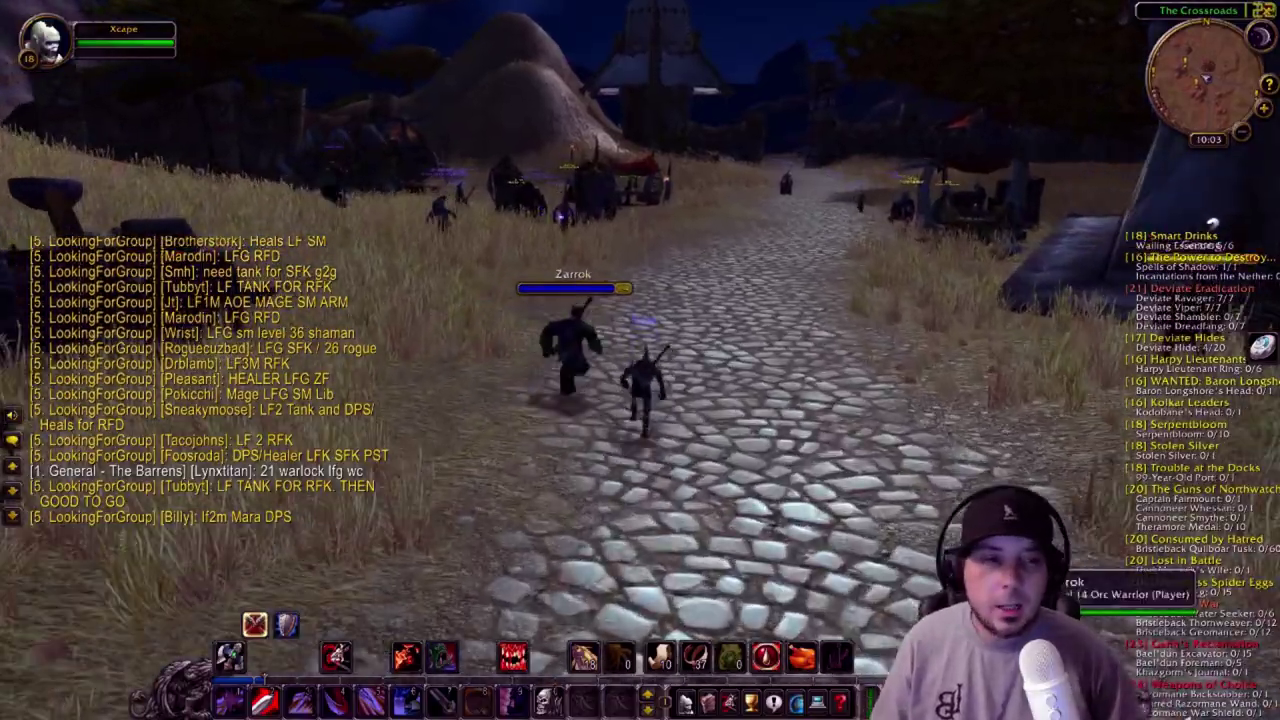
drag(595, 280, 710, 280)
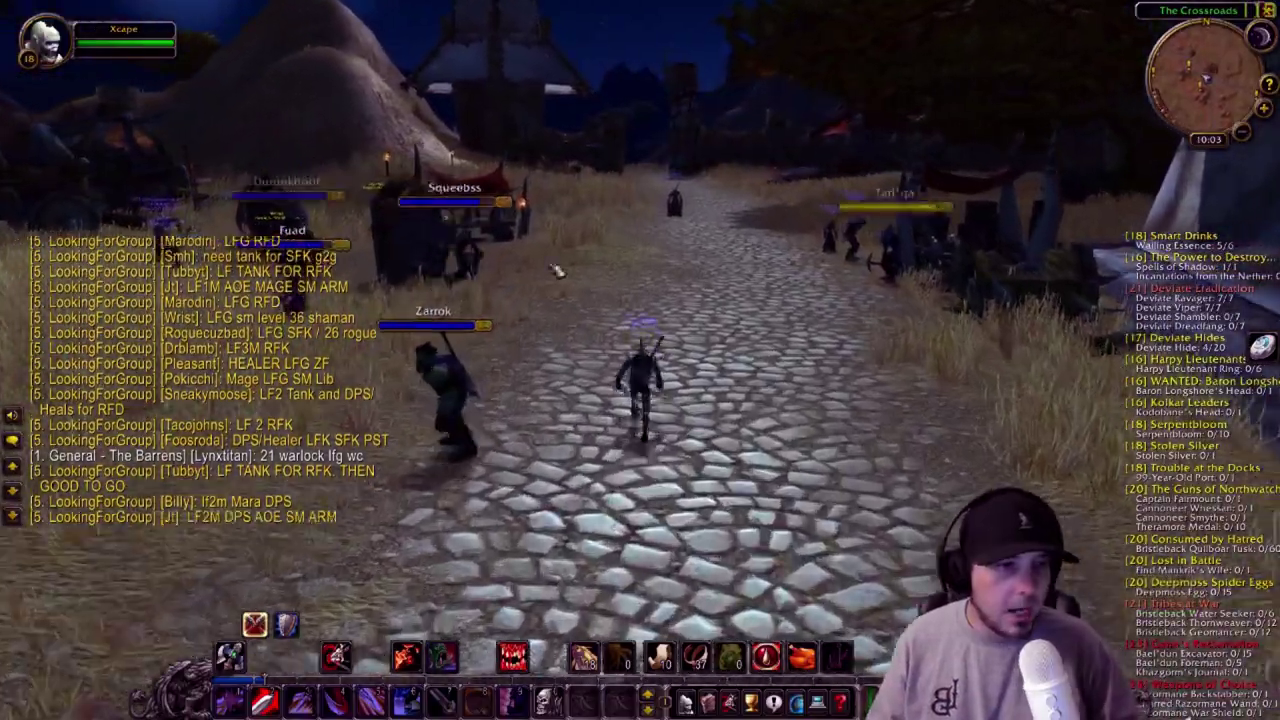
drag(557, 266, 330, 290)
key(o)
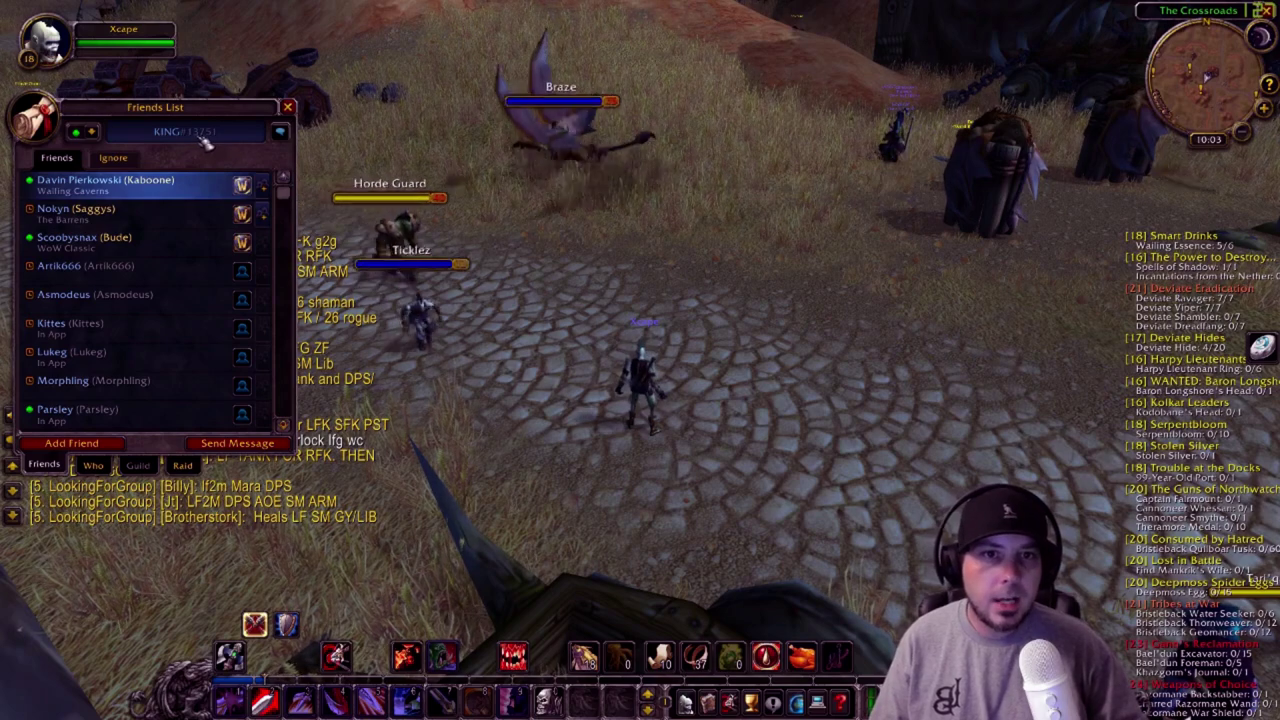
key(w)
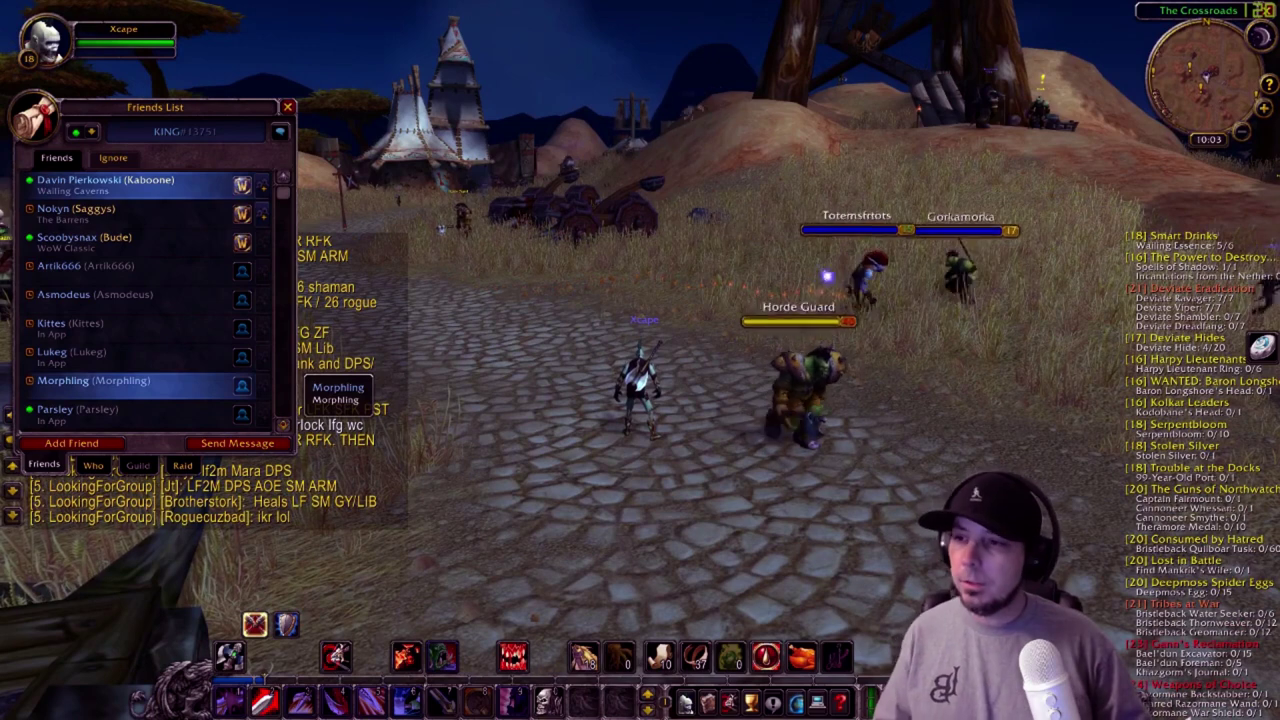